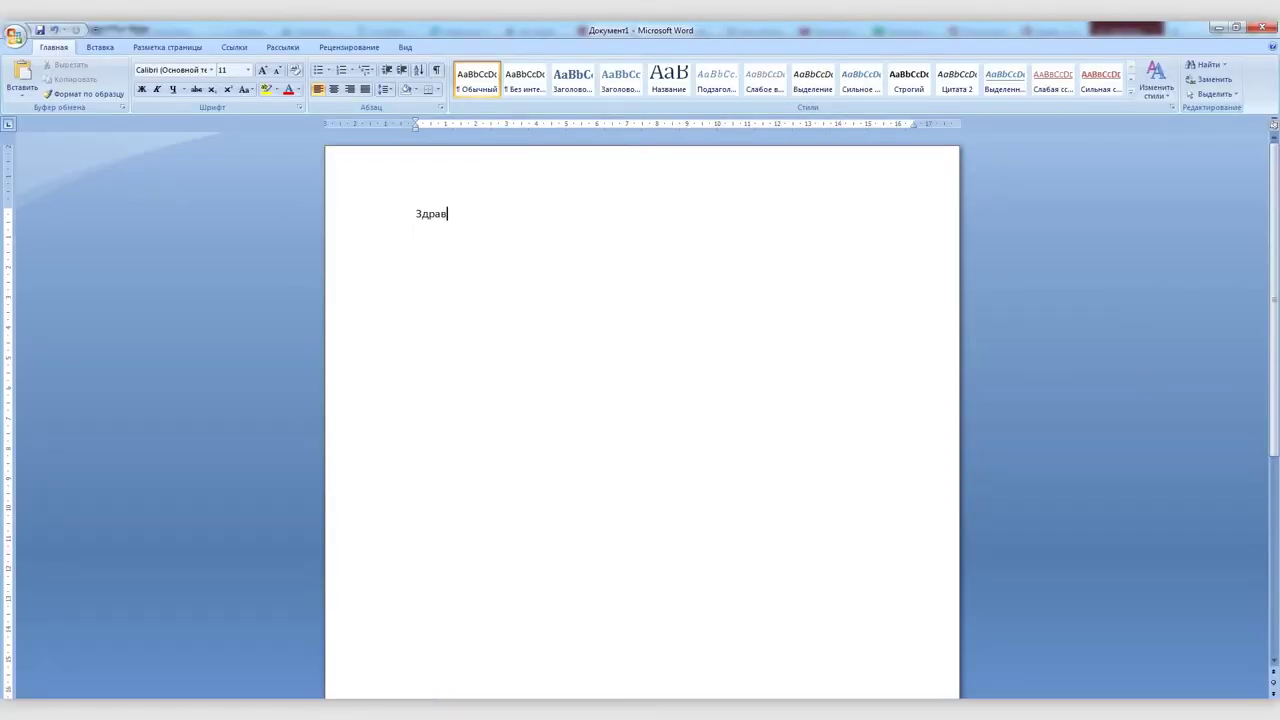
# - Type the 'уважаемый' greeting, the committee meeting reminder, 'Ваша явка обязательна.' and the signature
pyautogui.write('ствуйте, уважаемый')
pyautogui.press('Return')
pyautogui.press('Return')
pyautogui.write('Мы хотели бы напомнить Вам о запланированном на эту среду заседании профильного комитета Государственной думы по вопросам блгоустройства подъезда в доме номер 5 по улице Тверской.')
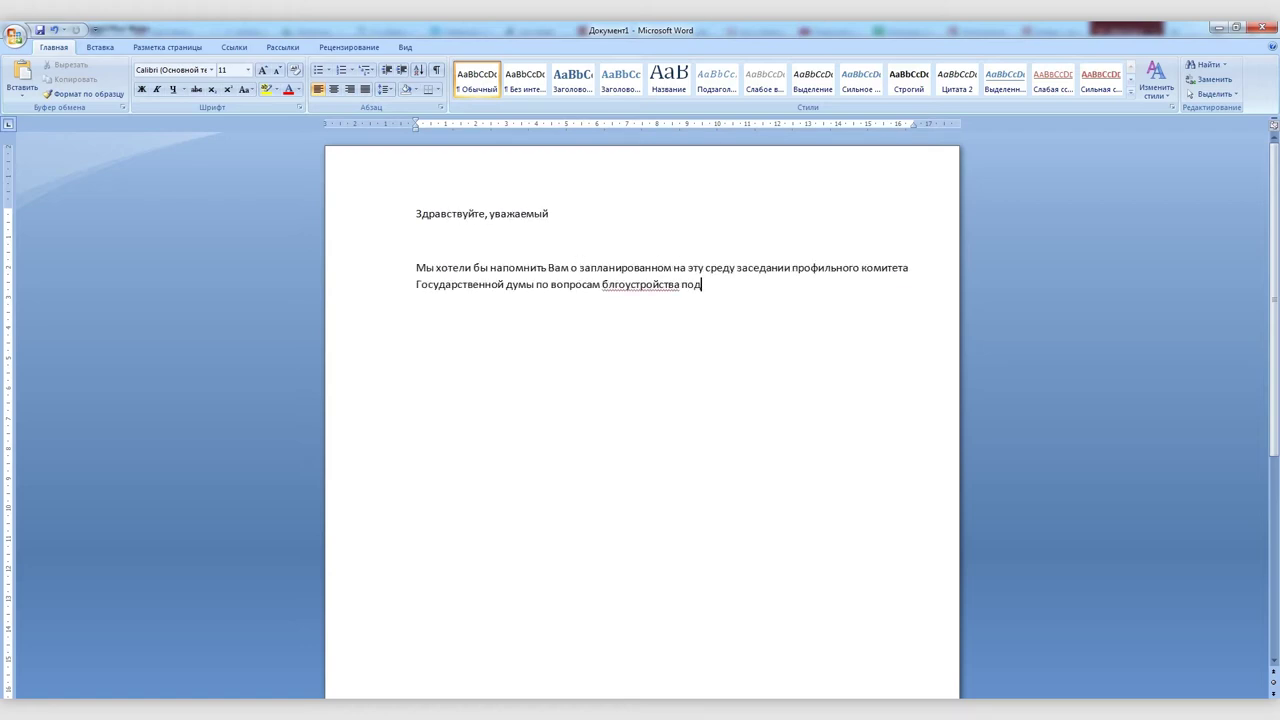
pyautogui.press('Return')
pyautogui.write('Ваша явка обязательна.')
pyautogui.press('Return')
pyautogui.press('Return')
pyautogui.write('Искренне Ваш, Семен Александрович Пунша!')
# - Fix the typo, replace the date and house number with '...' gaps, and add '!' after уважаемый
pyautogui.click(612, 284)
pyautogui.write('а')
pyautogui.moveTo(688, 268); pyautogui.dragTo(743, 268)
pyautogui.press('Delete')
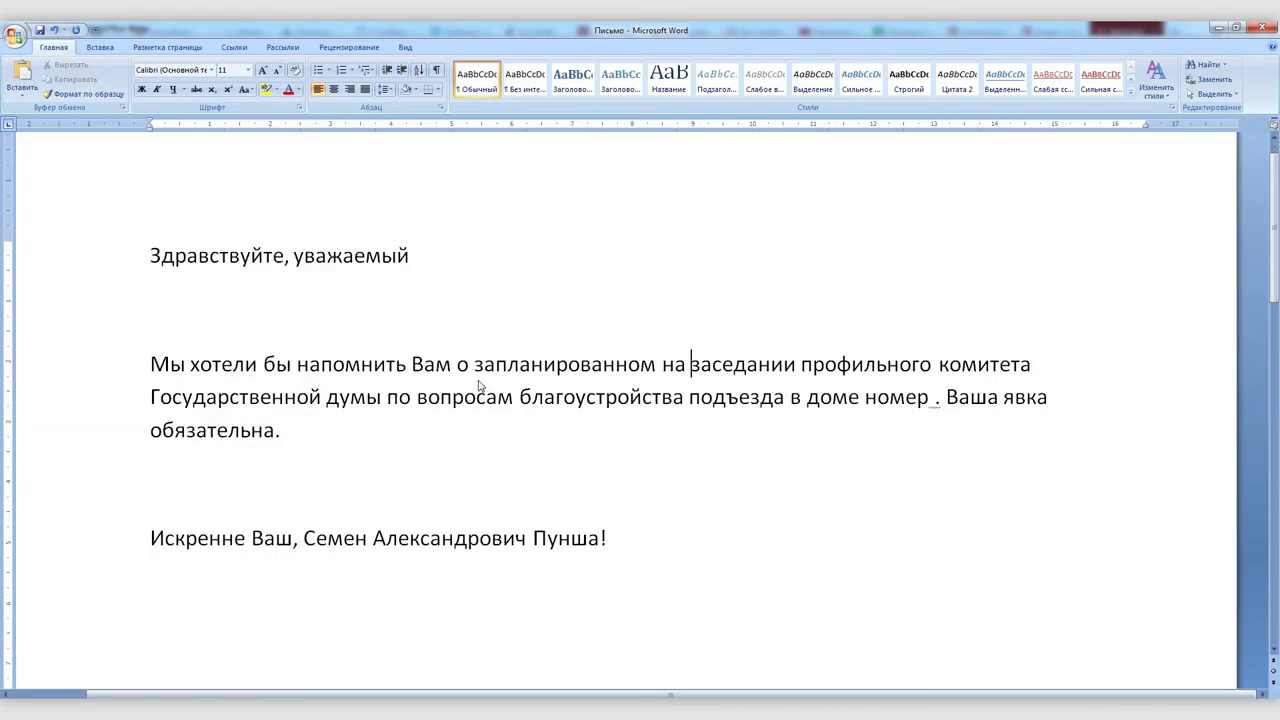
pyautogui.write('...')
pyautogui.click(416, 255)
pyautogui.write('!')
pyautogui.click(935, 397)
pyautogui.write('...')
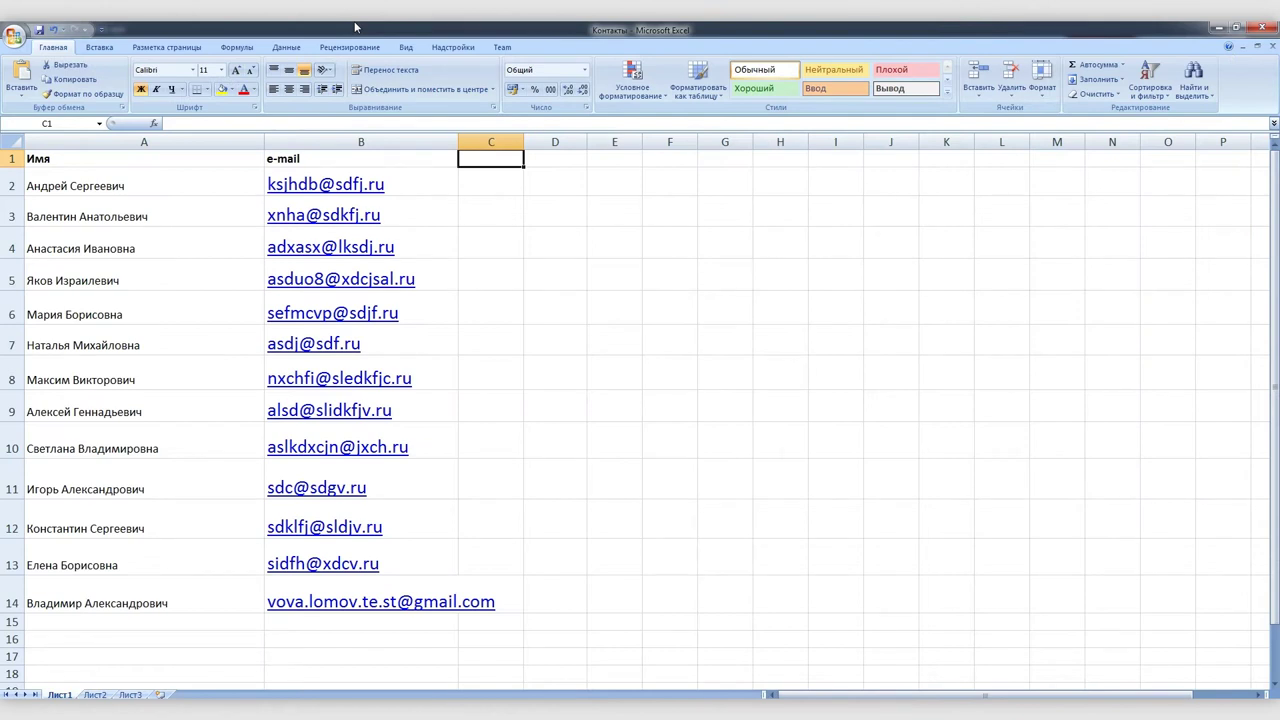
pyautogui.click(66, 155)
pyautogui.click(327, 158)
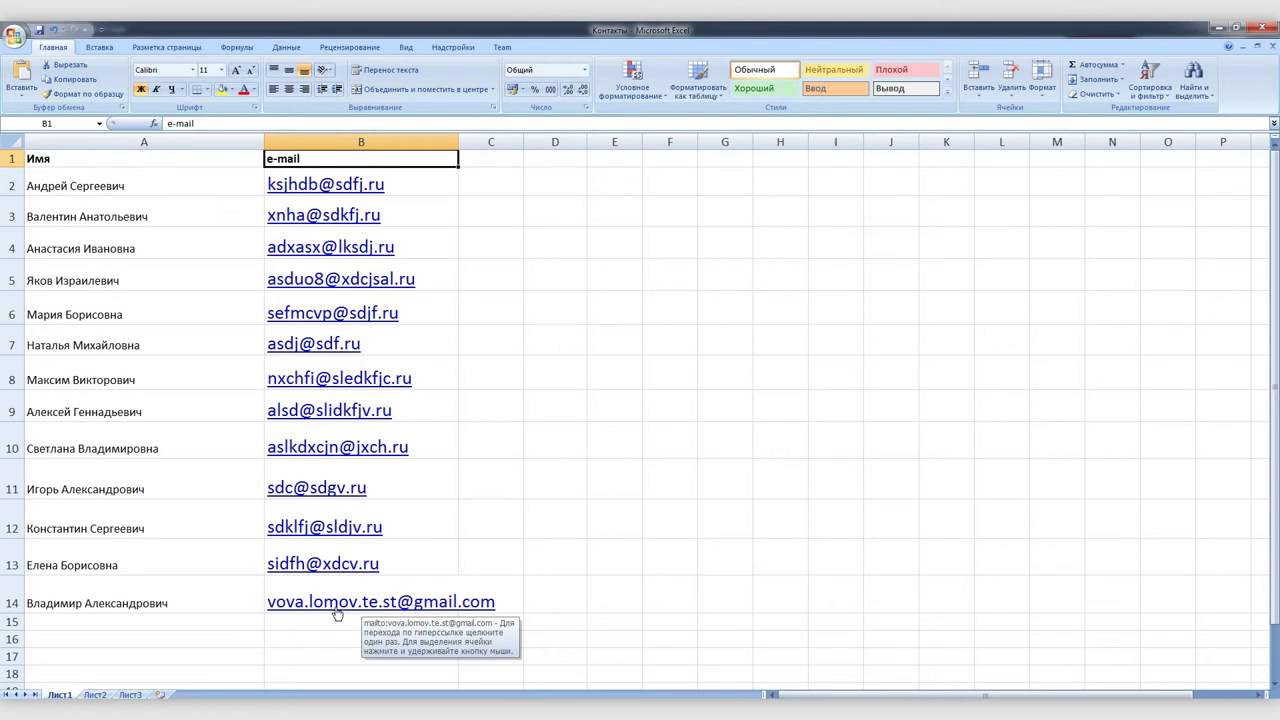
# - Add the column headers дата in C1 and адрес in D1
pyautogui.click(494, 157)
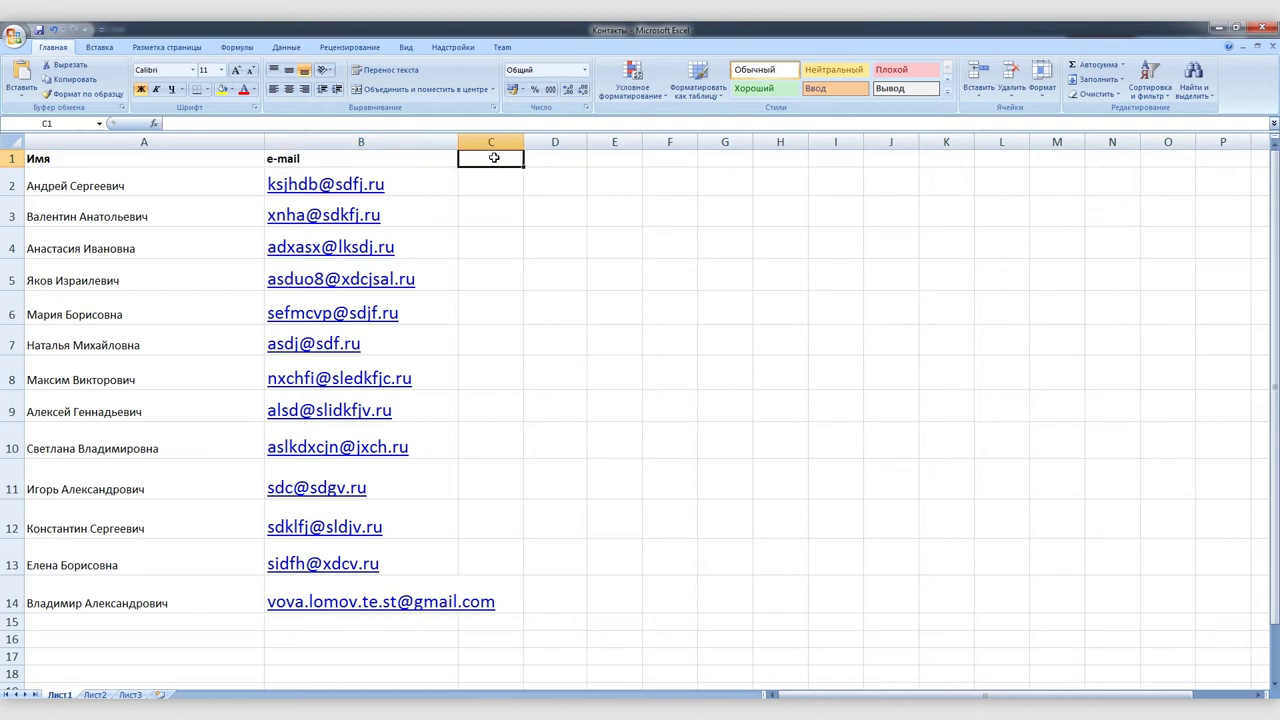
pyautogui.write('дата')
pyautogui.press('Tab')
pyautogui.write('адрес')
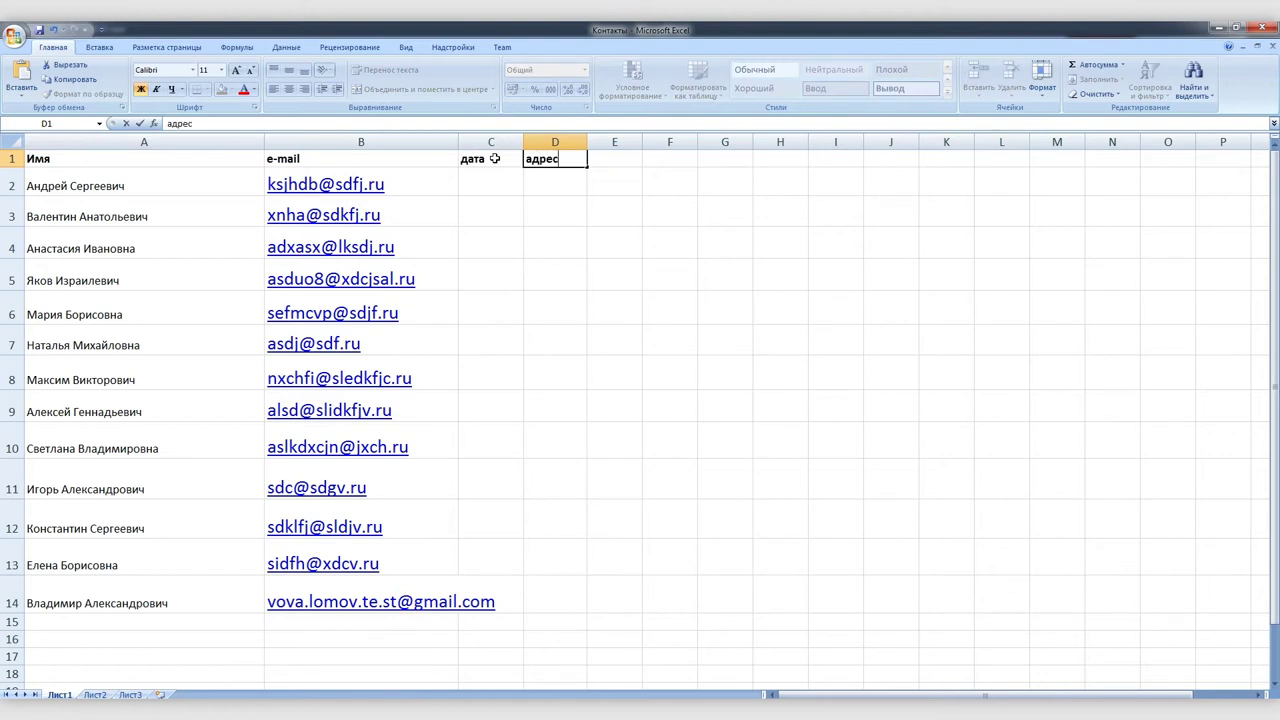
pyautogui.click(552, 186)
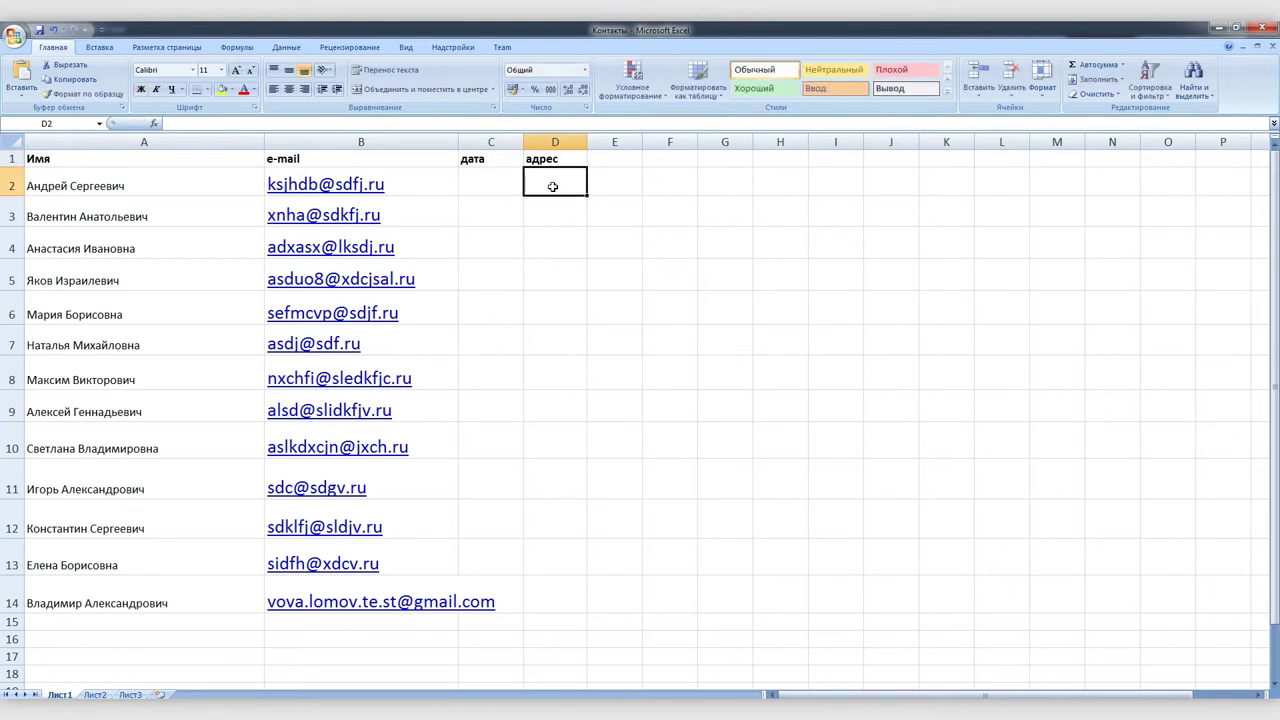
# - Enter '8 февраля 2017 года' in C2 and '5 по ул. Тверской' in D2, widening the columns
pyautogui.write('8 февраля 2017 года')
pyautogui.hotkey('shift', 'Home')
pyautogui.press('BackSpace')
pyautogui.click(494, 186)
pyautogui.write('8 февраля 2017 года')
pyautogui.click(552, 186)
pyautogui.write('5 по ул. Тверской')
pyautogui.press('Return')
pyautogui.doubleClick(522, 142)
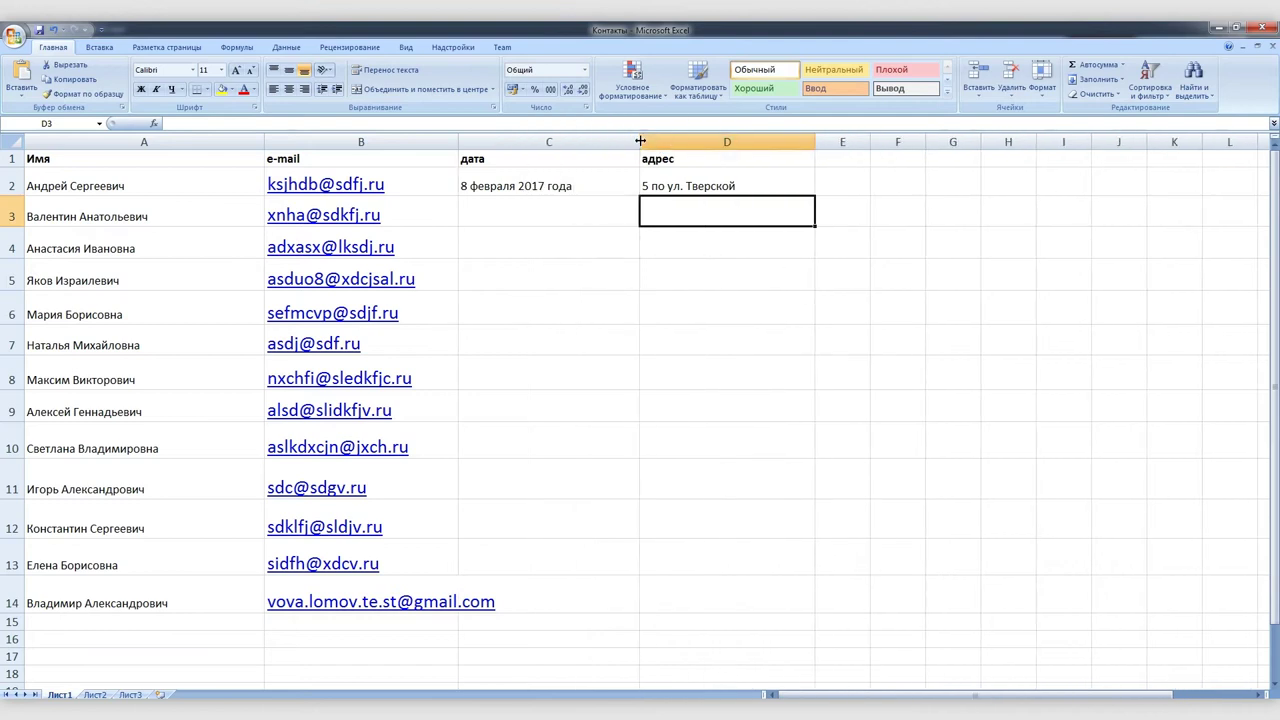
# - Copy row 2's date and address into rows 4–5 and 11–13
pyautogui.moveTo(494, 186); pyautogui.dragTo(663, 186)
pyautogui.hotkey('ctrl', 'c')
pyautogui.hotkey('ctrl', 'v')
pyautogui.moveTo(676, 523); pyautogui.dragTo(676, 565)
pyautogui.hotkey('ctrl', 'v')
# - Enter '12 февраля 2017 года' in C3 and '6 по Никитской ул.,' in D3
pyautogui.click(508, 216)
pyautogui.write('12 февраля 2017 года')
pyautogui.click(748, 212)
pyautogui.write('6 по Никитской ул.,')
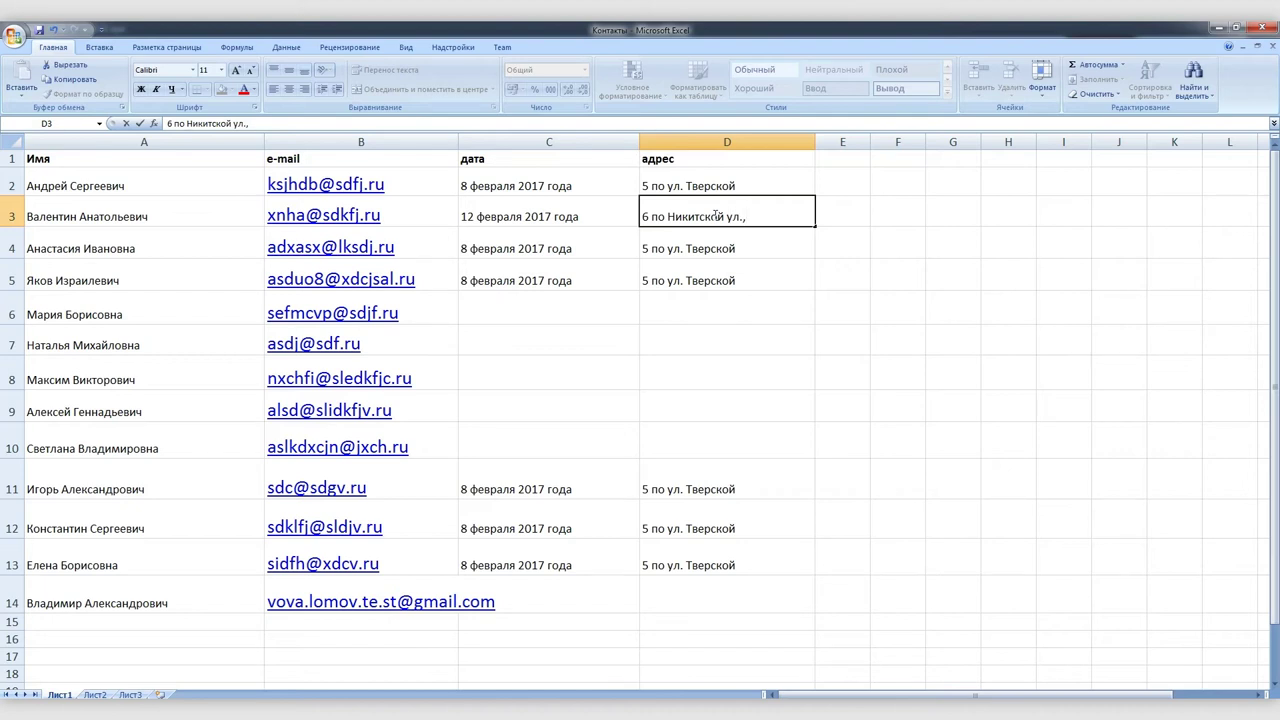
# - Copy row 3's date and address into rows 6–10 and row 14
pyautogui.moveTo(485, 216); pyautogui.dragTo(720, 214)
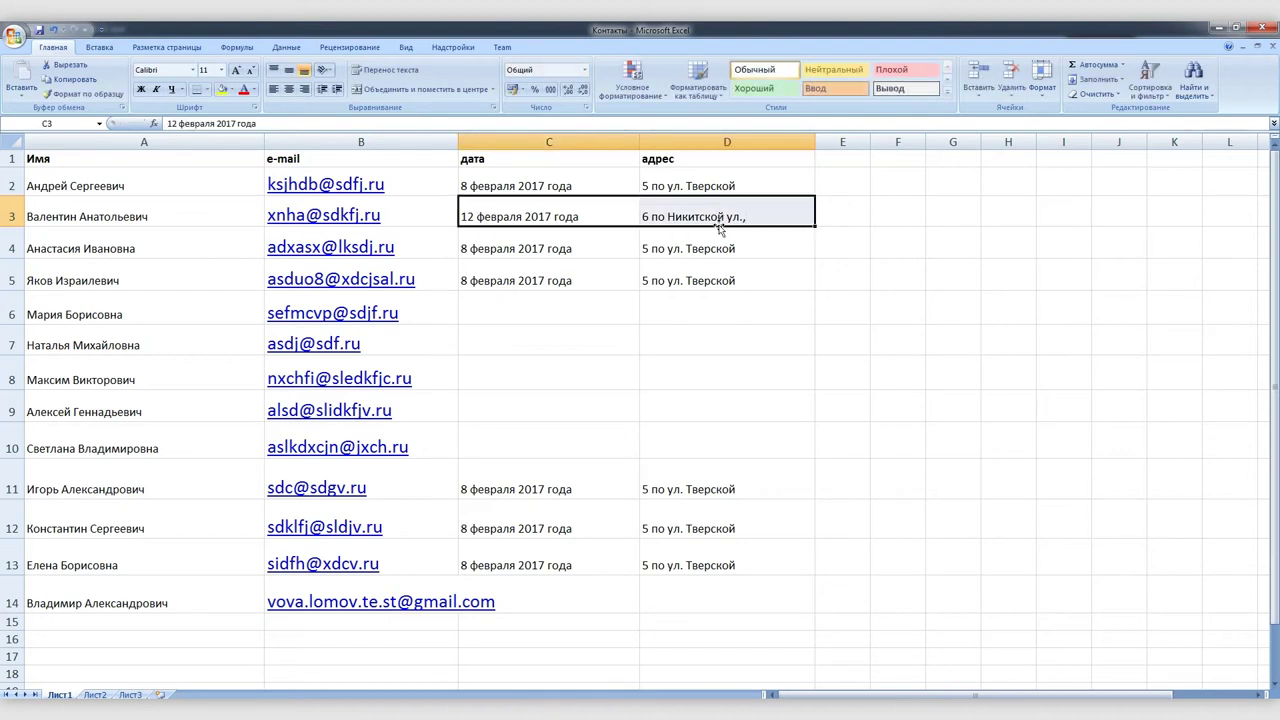
pyautogui.hotkey('ctrl', 'c')
pyautogui.moveTo(575, 312); pyautogui.dragTo(752, 442)
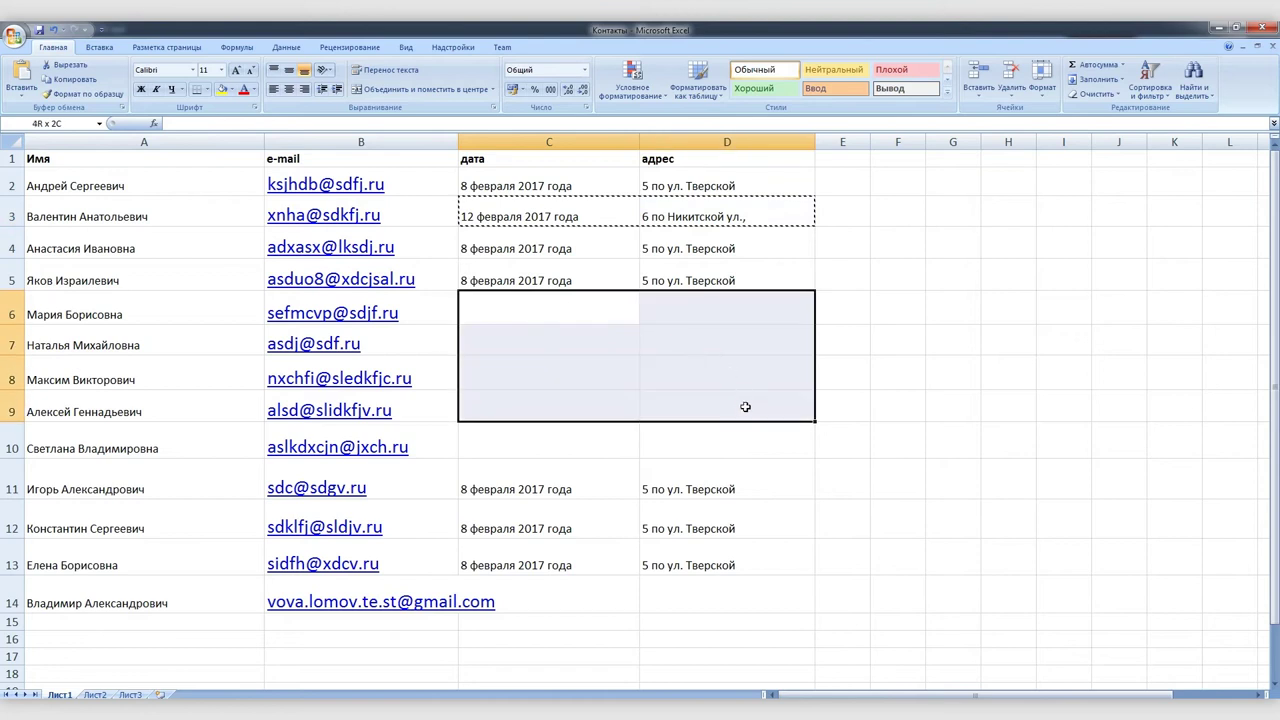
pyautogui.hotkey('ctrl', 'v')
pyautogui.click(575, 600)
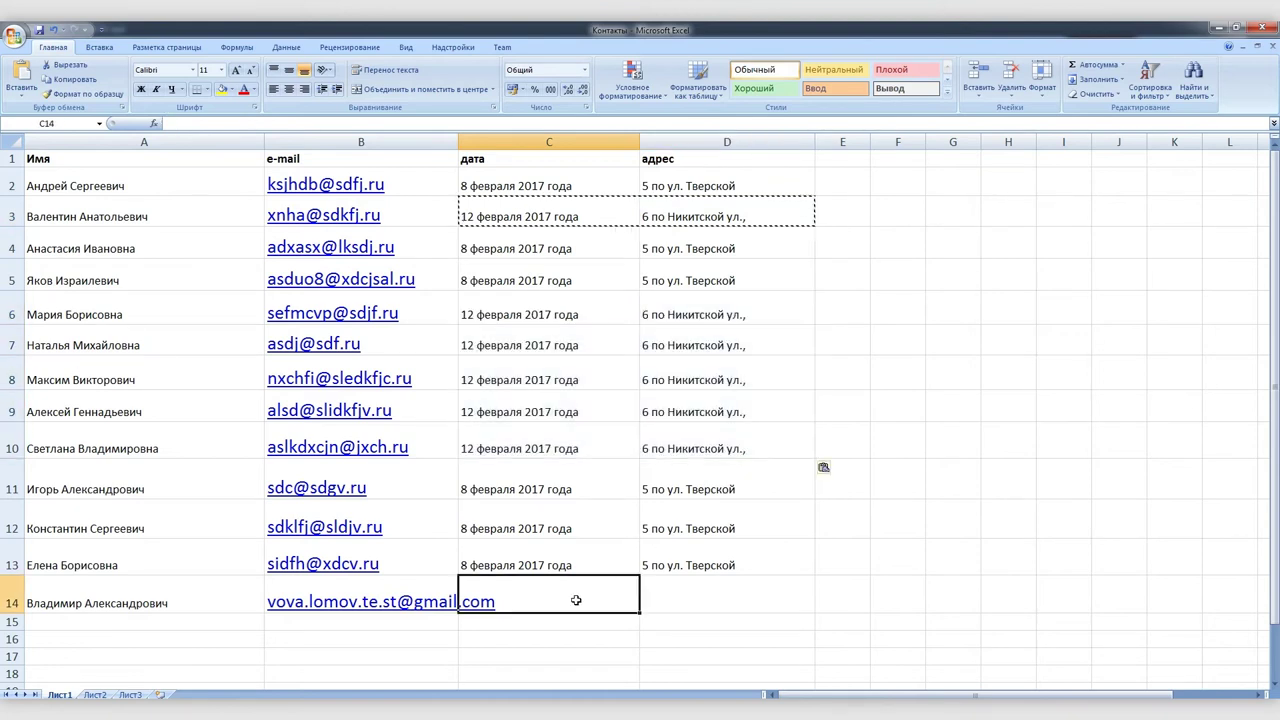
pyautogui.hotkey('ctrl', 'v')
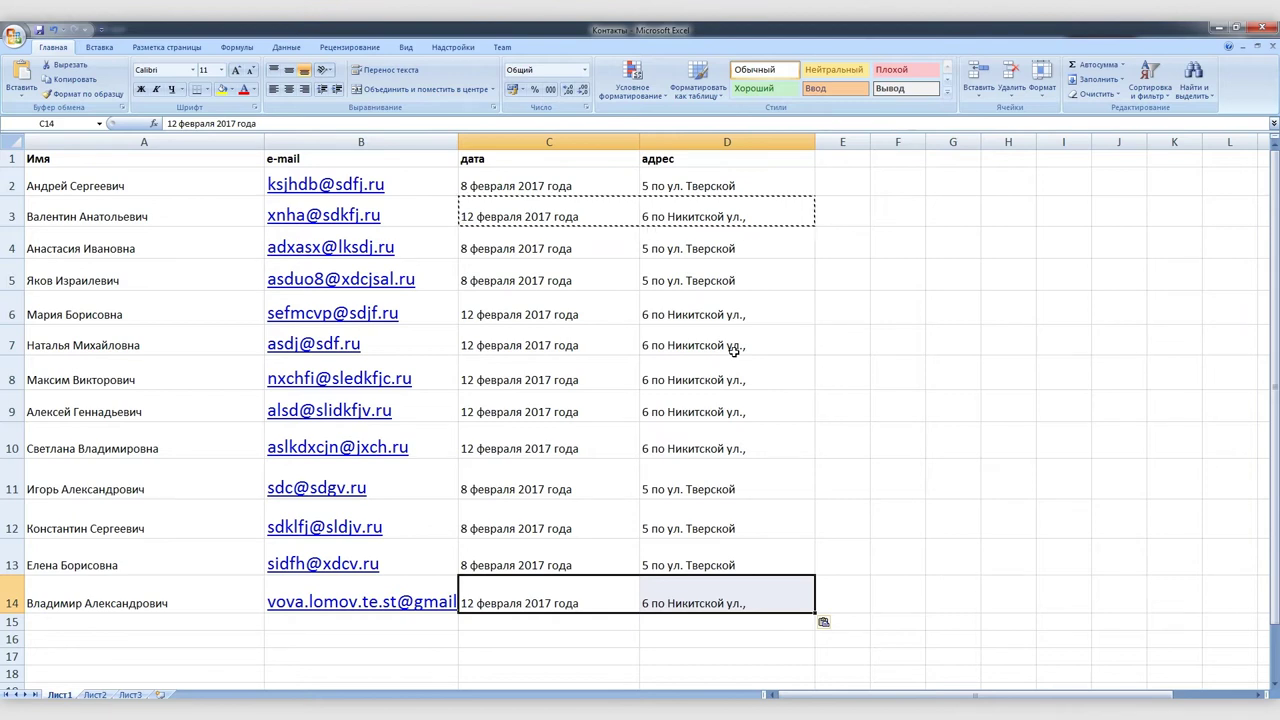
# - Save the workbook as 'База контактов'
pyautogui.click(14, 38)
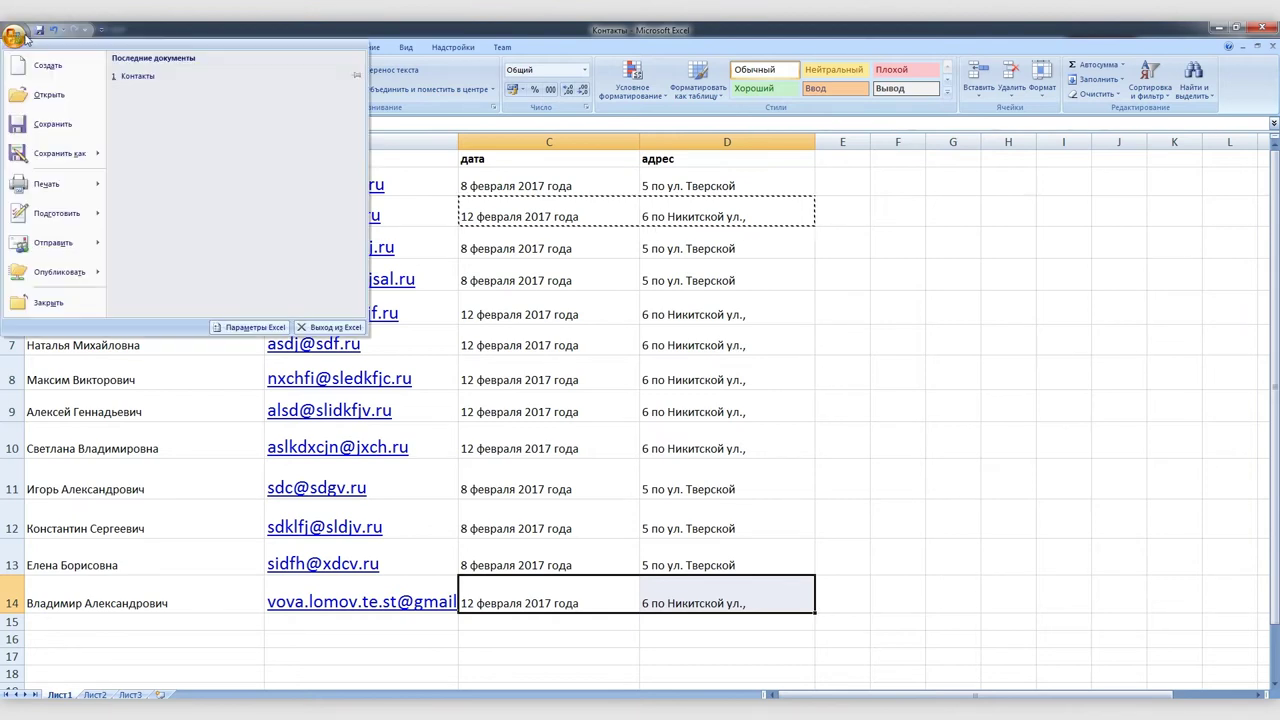
pyautogui.click(66, 176)
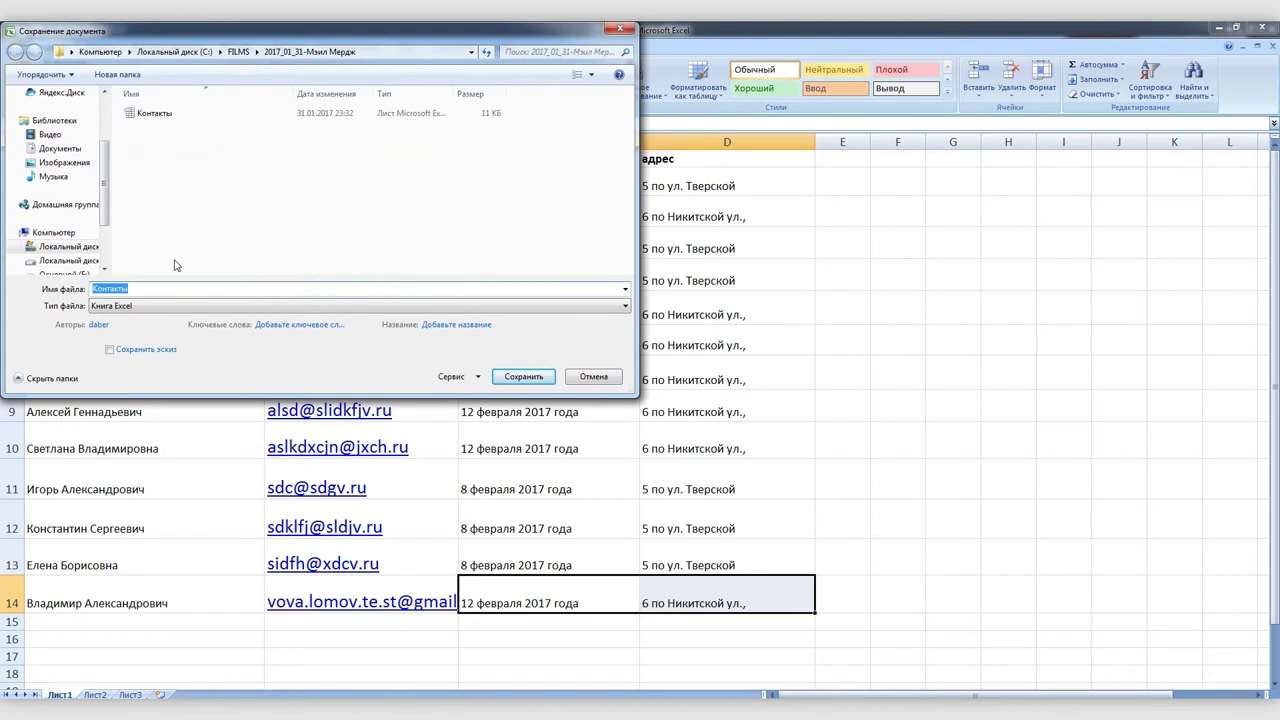
pyautogui.write('База контактов')
pyautogui.press('Return')
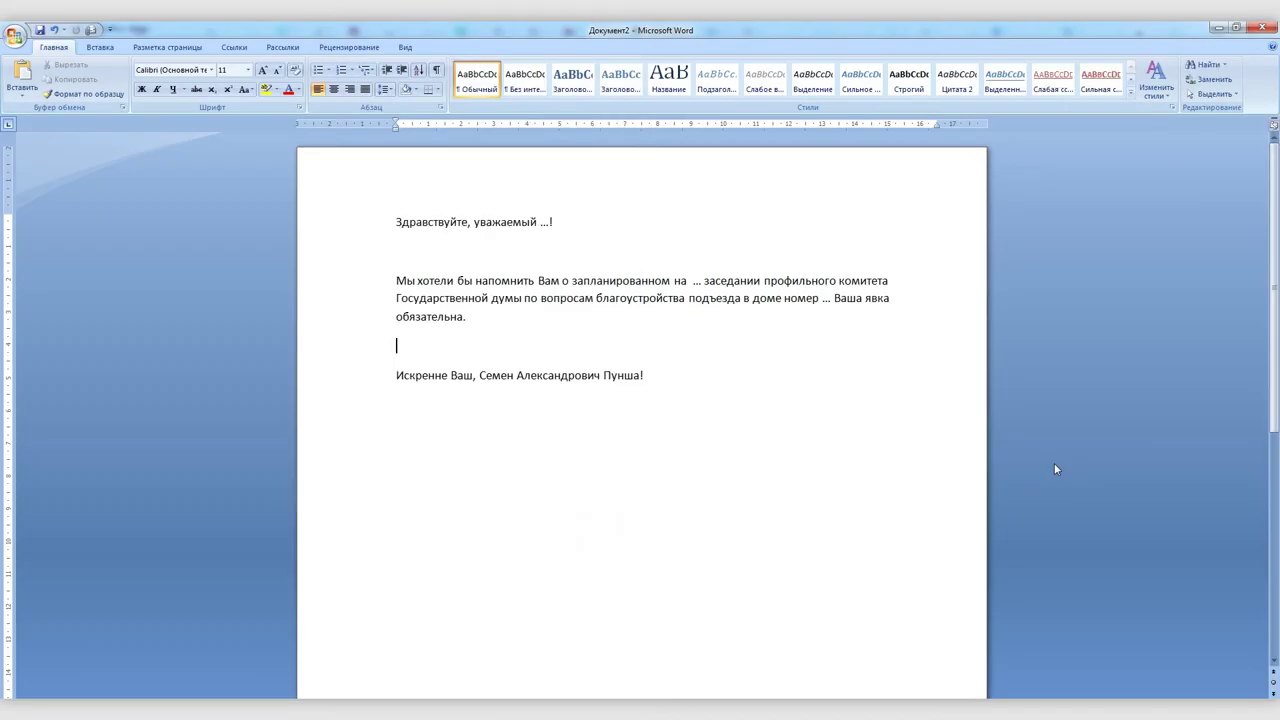
# - Launch Пошаговый мастер слияния from Начать слияние on the Рассылки tab
pyautogui.click(283, 49)
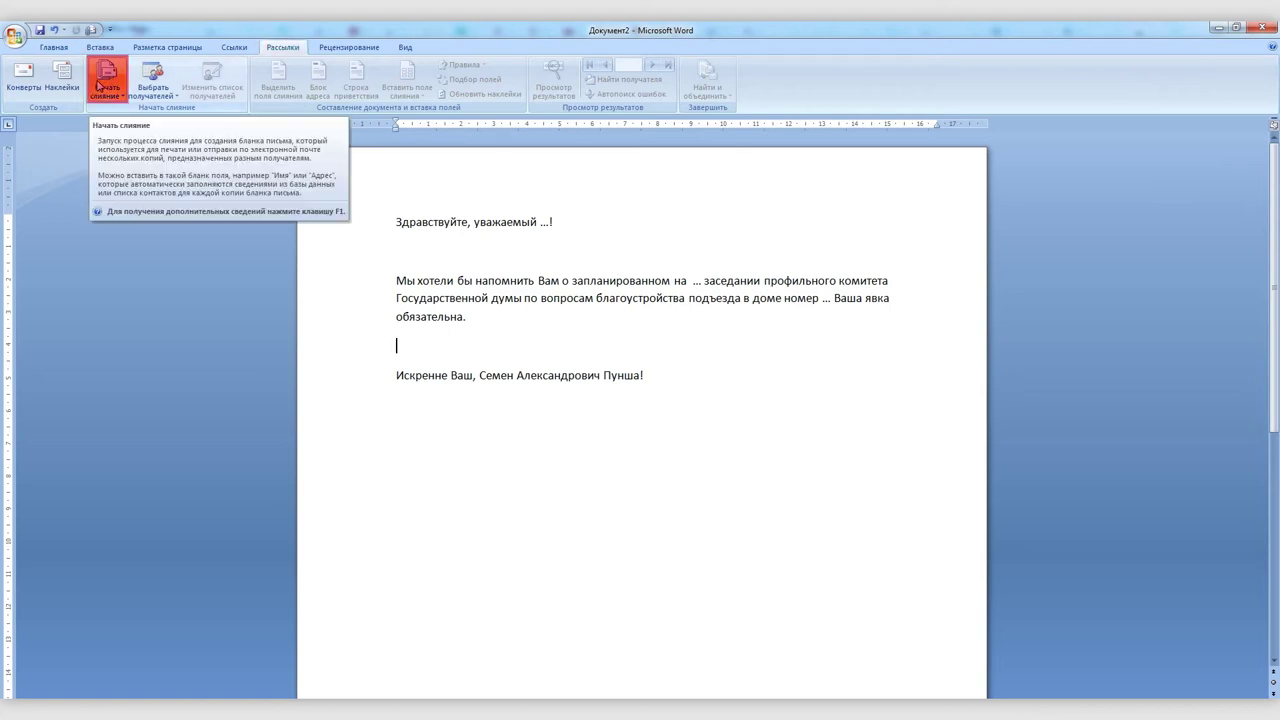
pyautogui.click(99, 86)
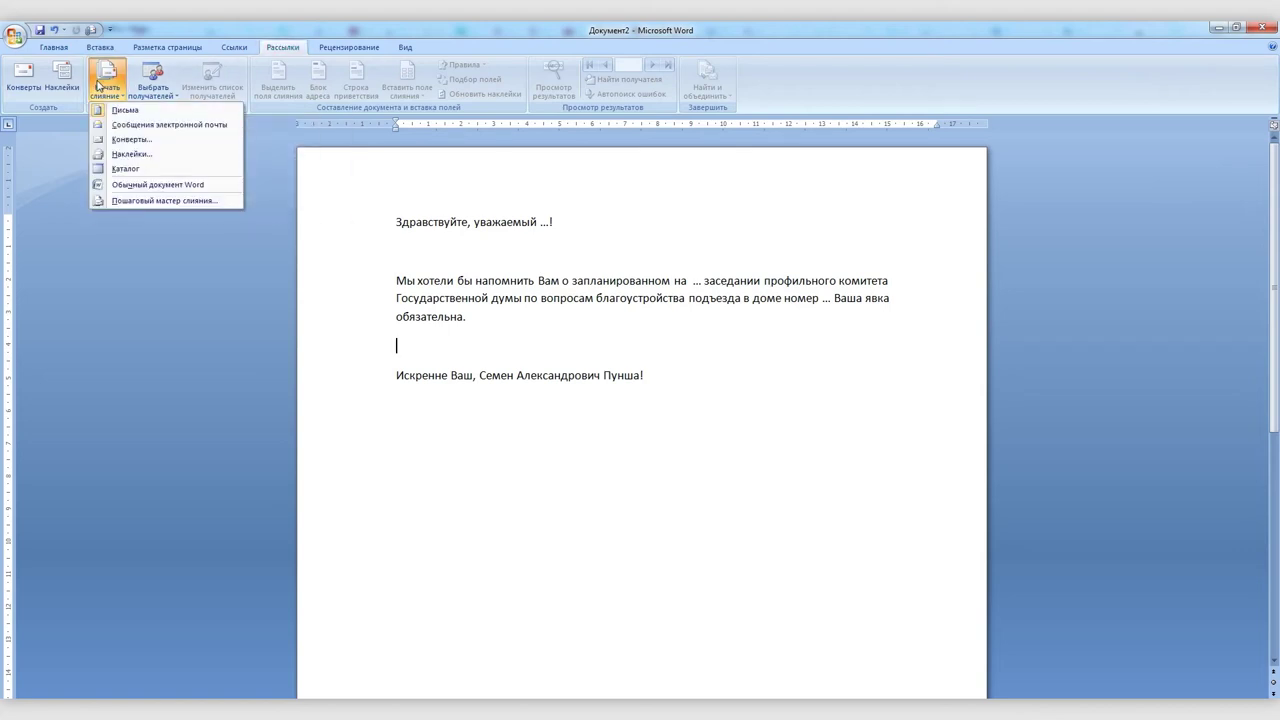
pyautogui.click(157, 201)
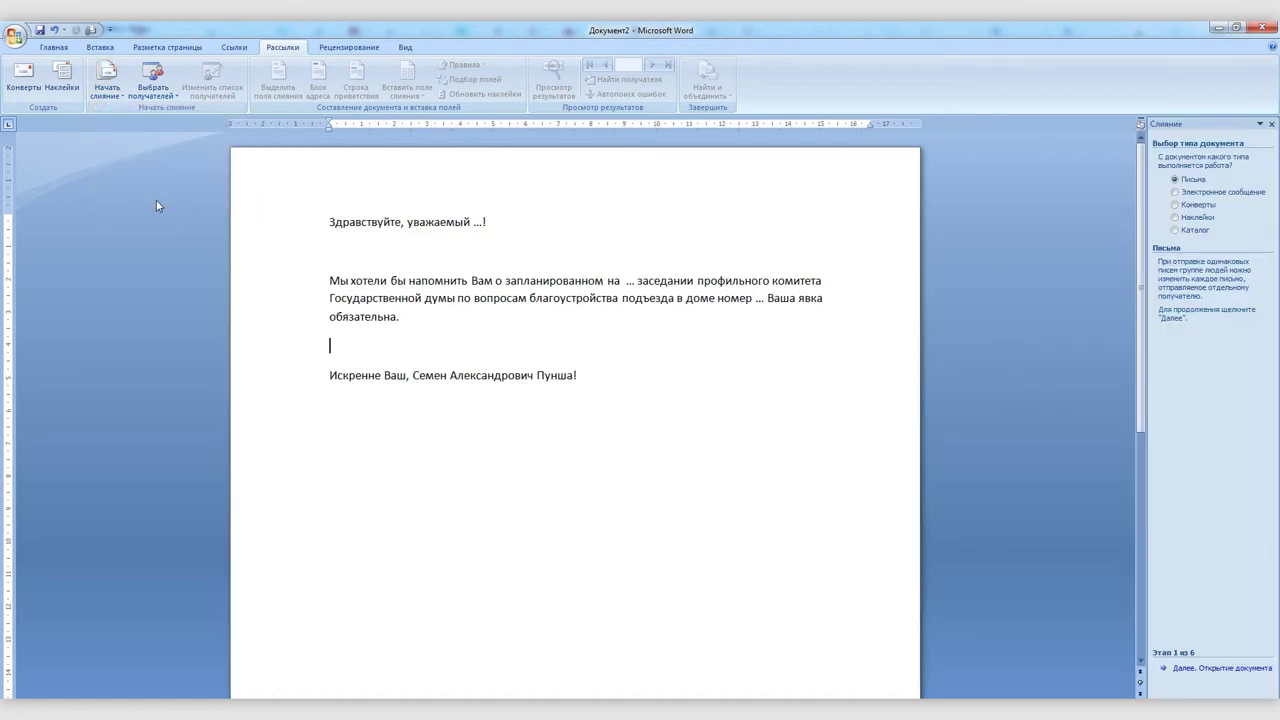
# - Choose Электронное сообщение as the document type, advance to step 3 and browse for a recipient file
pyautogui.click(1176, 192)
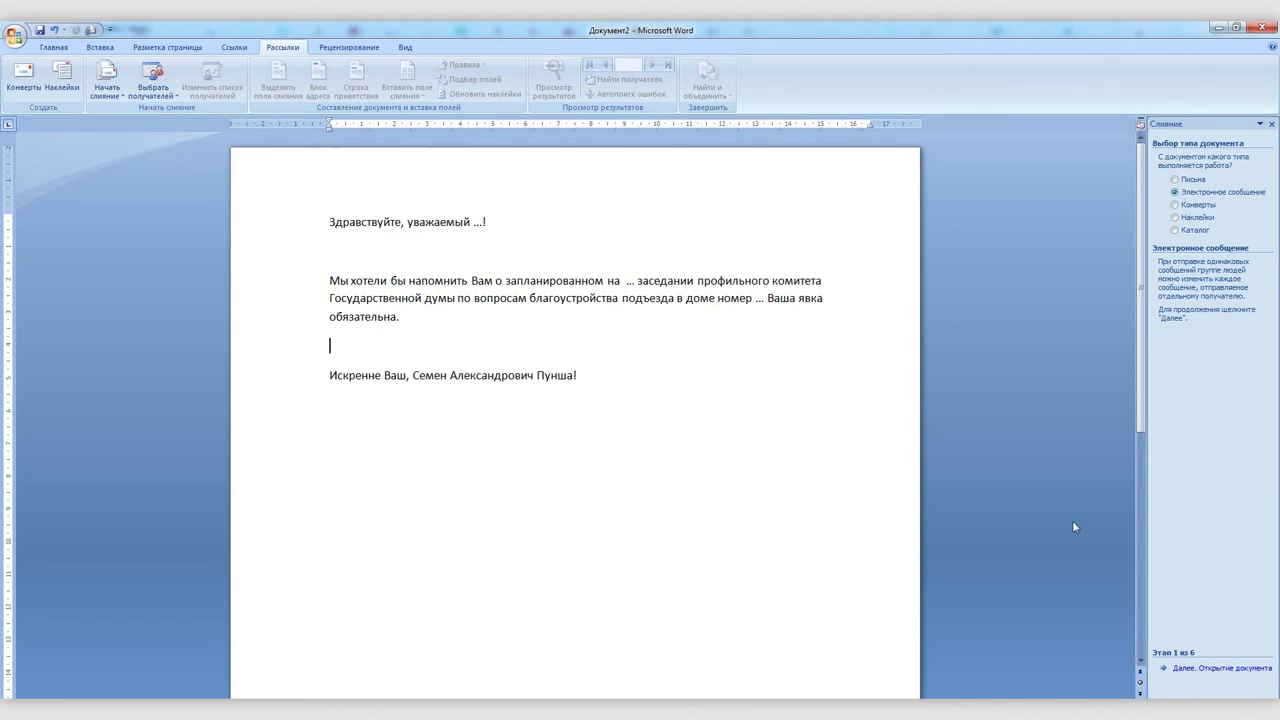
pyautogui.click(1200, 668)
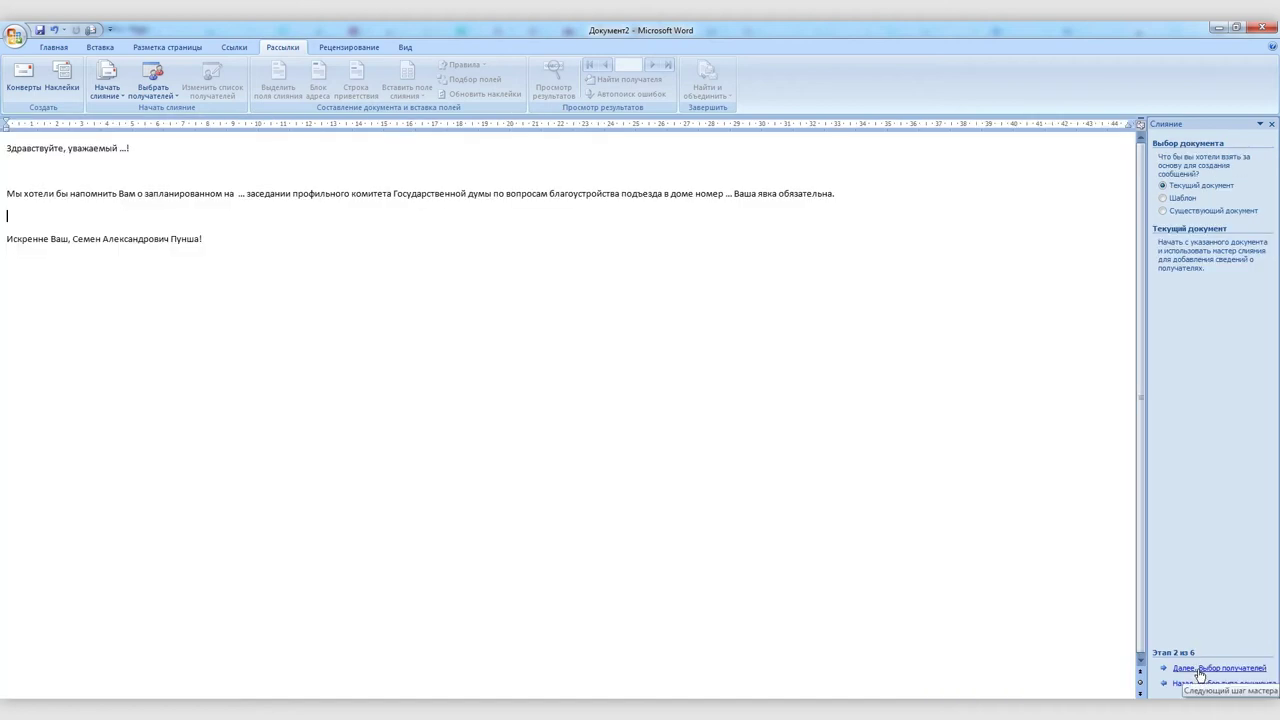
pyautogui.click(1200, 668)
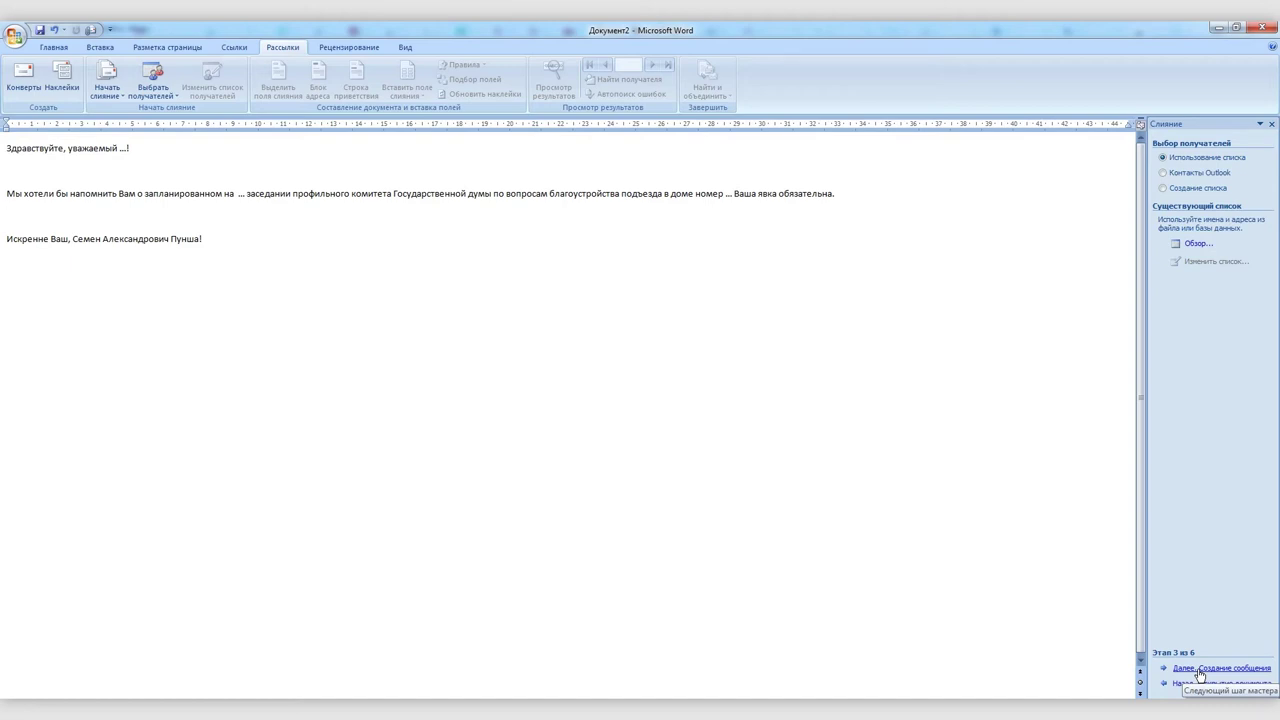
pyautogui.click(1198, 244)
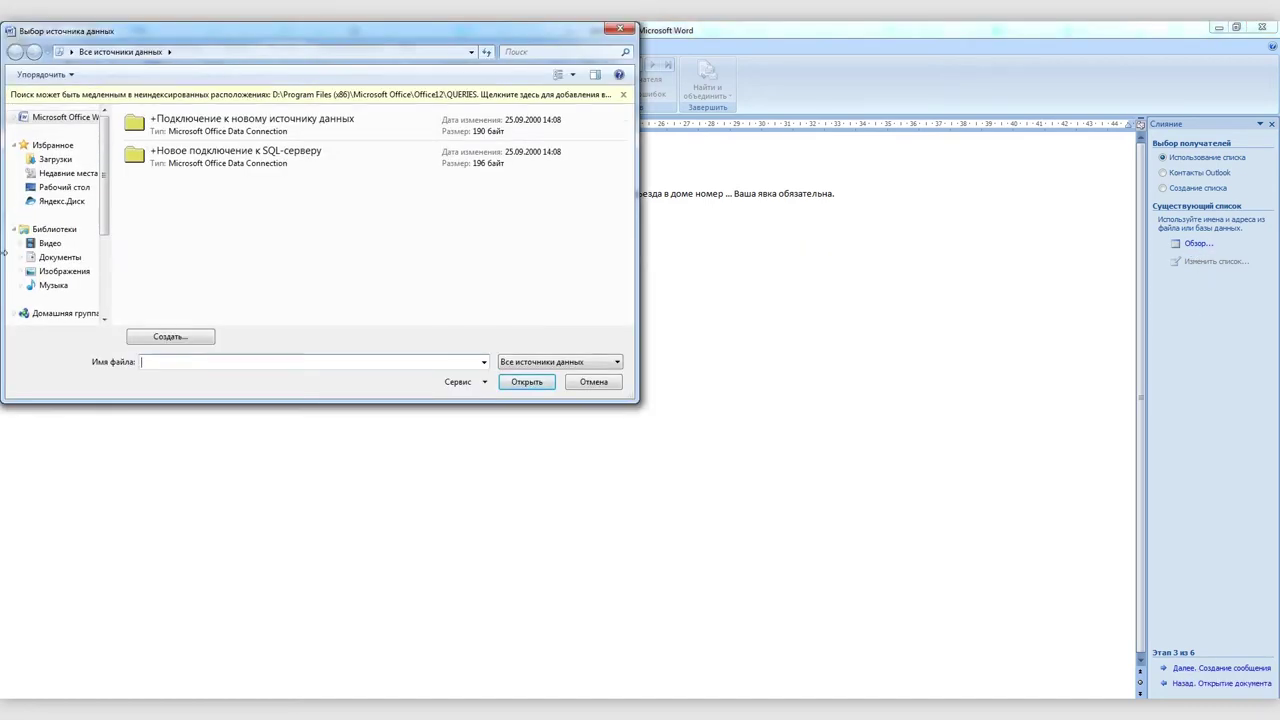
# - Use sheet Лист1$ of База контактов.xlsx as the recipient source and accept the recipient list
pyautogui.click(60, 225)
pyautogui.doubleClick(200, 174)
pyautogui.doubleClick(152, 117)
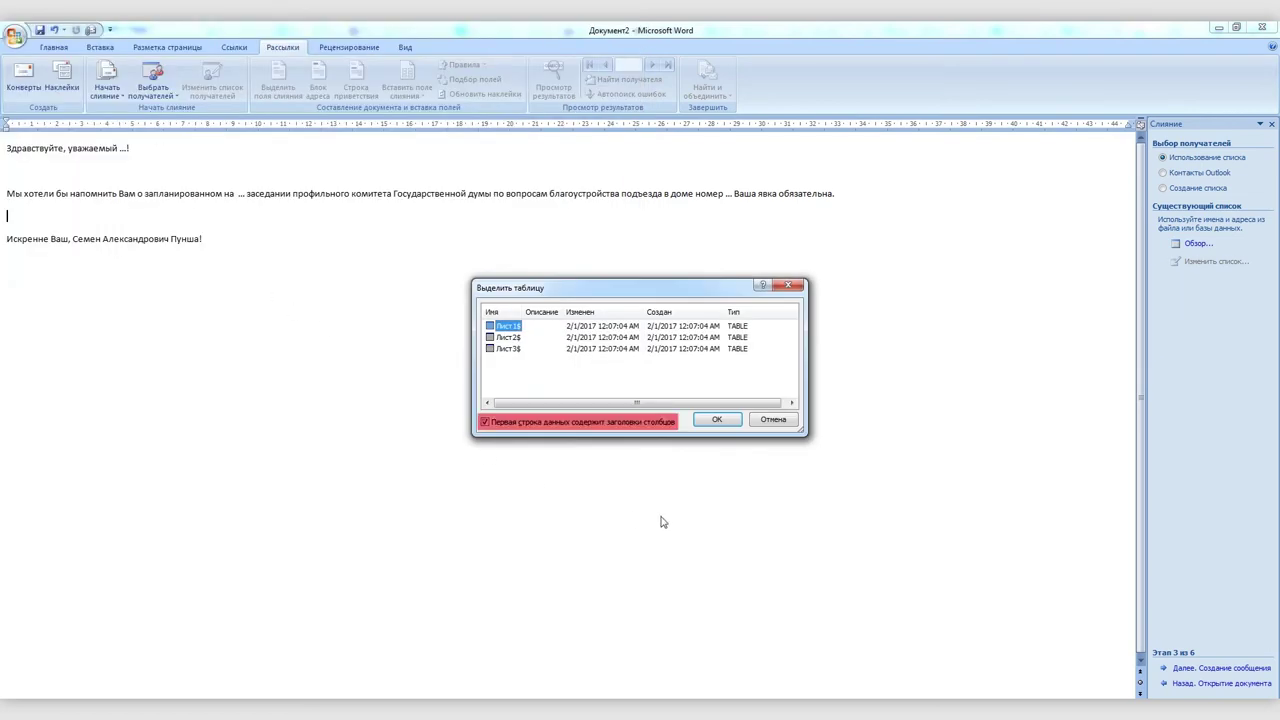
pyautogui.click(713, 421)
pyautogui.moveTo(706, 390); pyautogui.dragTo(698, 388)
pyautogui.click(811, 501)
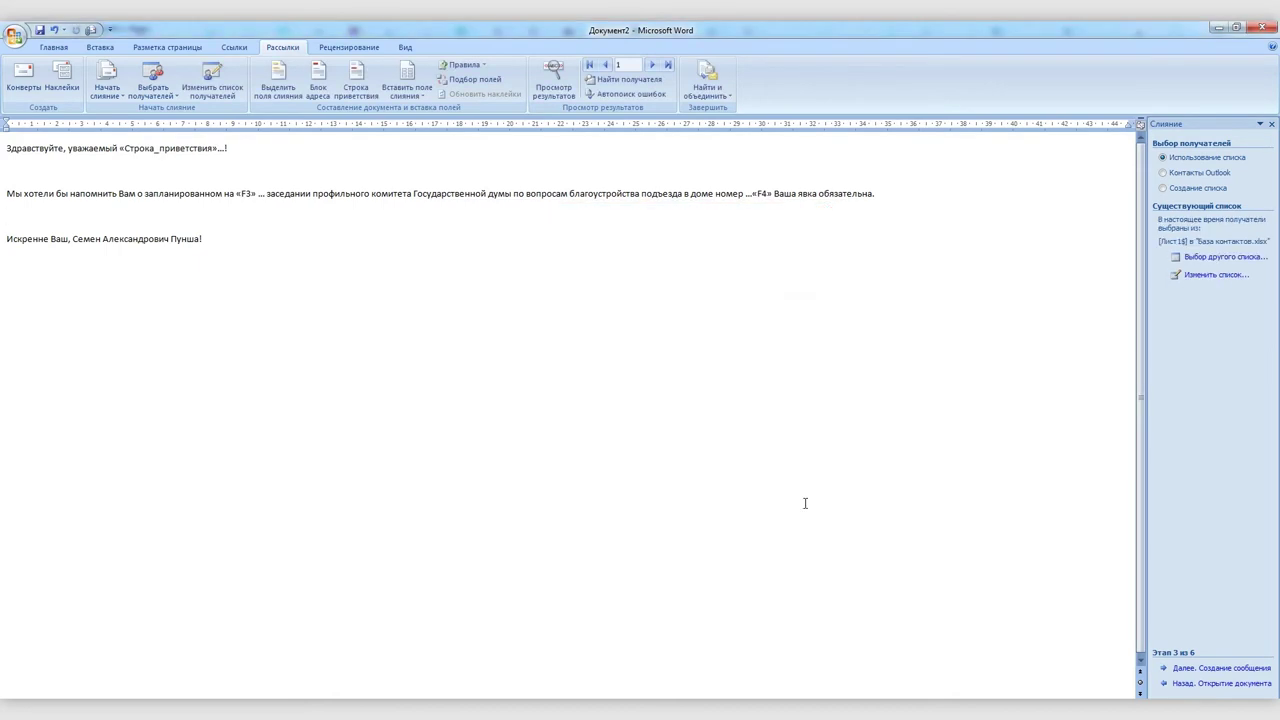
# - Insert a greeting line with no salutation word, then delete the old greeting text and blank lines
pyautogui.click(1196, 668)
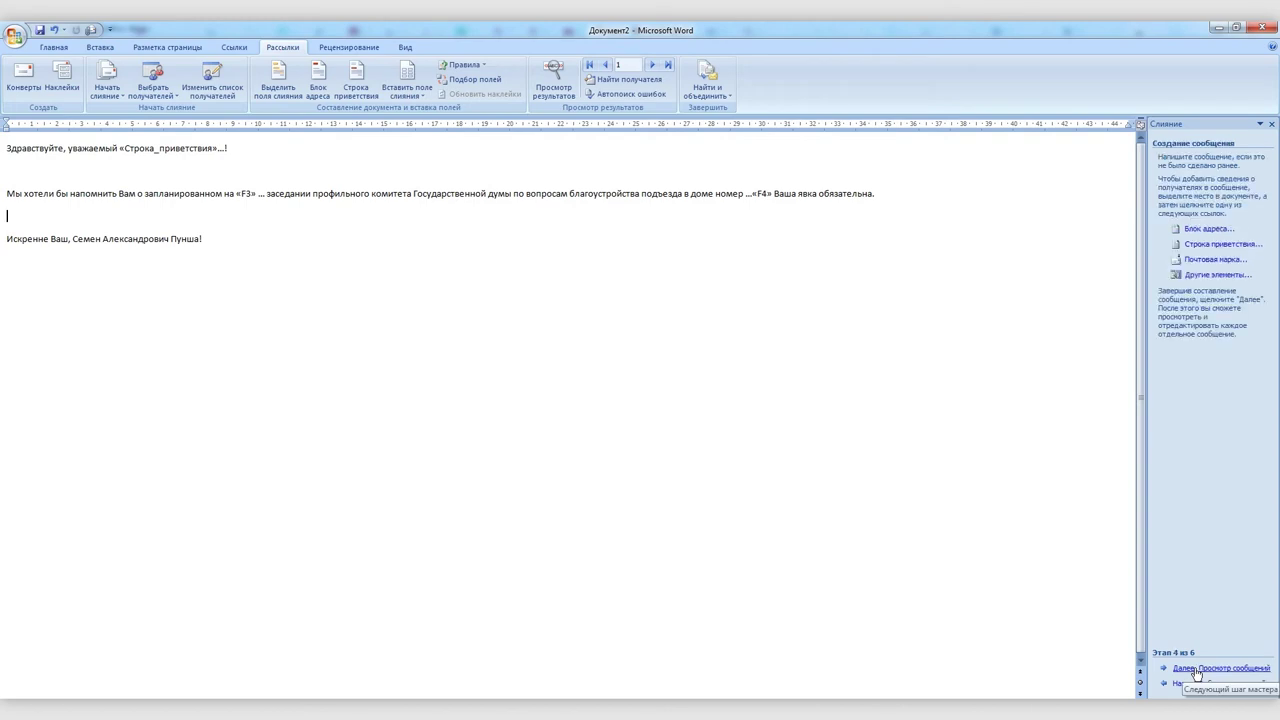
pyautogui.click(1199, 245)
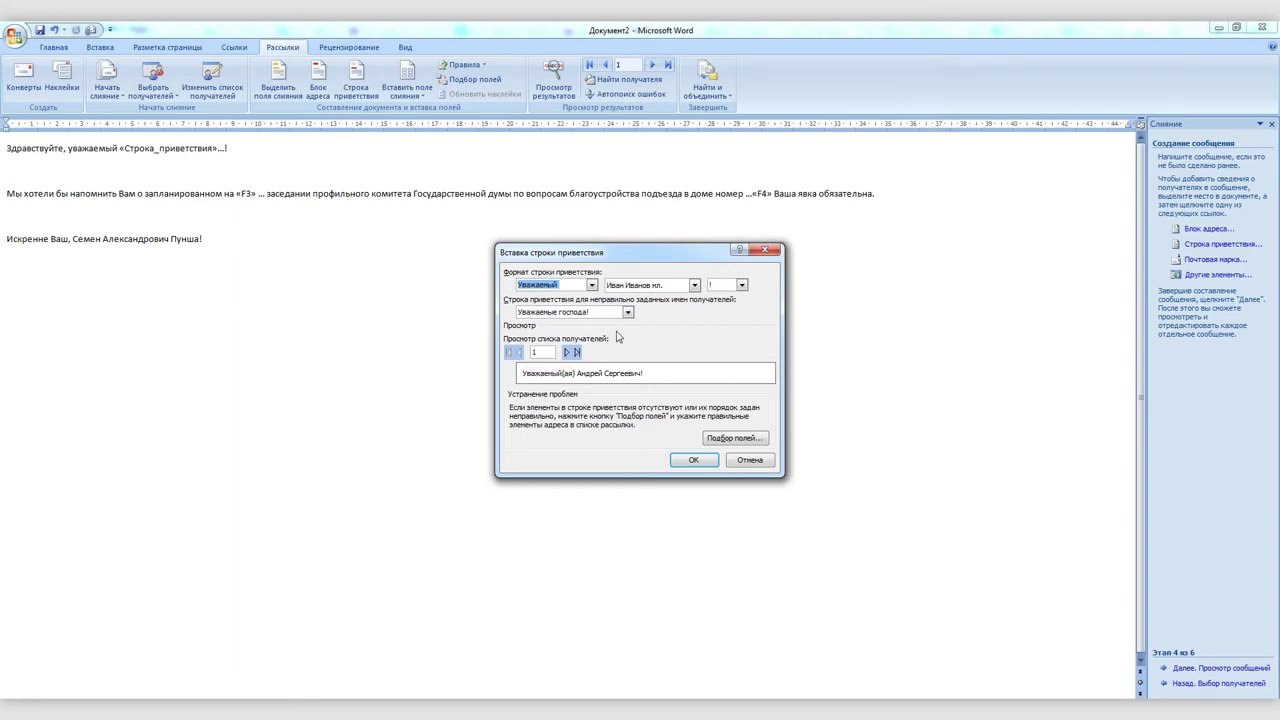
pyautogui.click(592, 286)
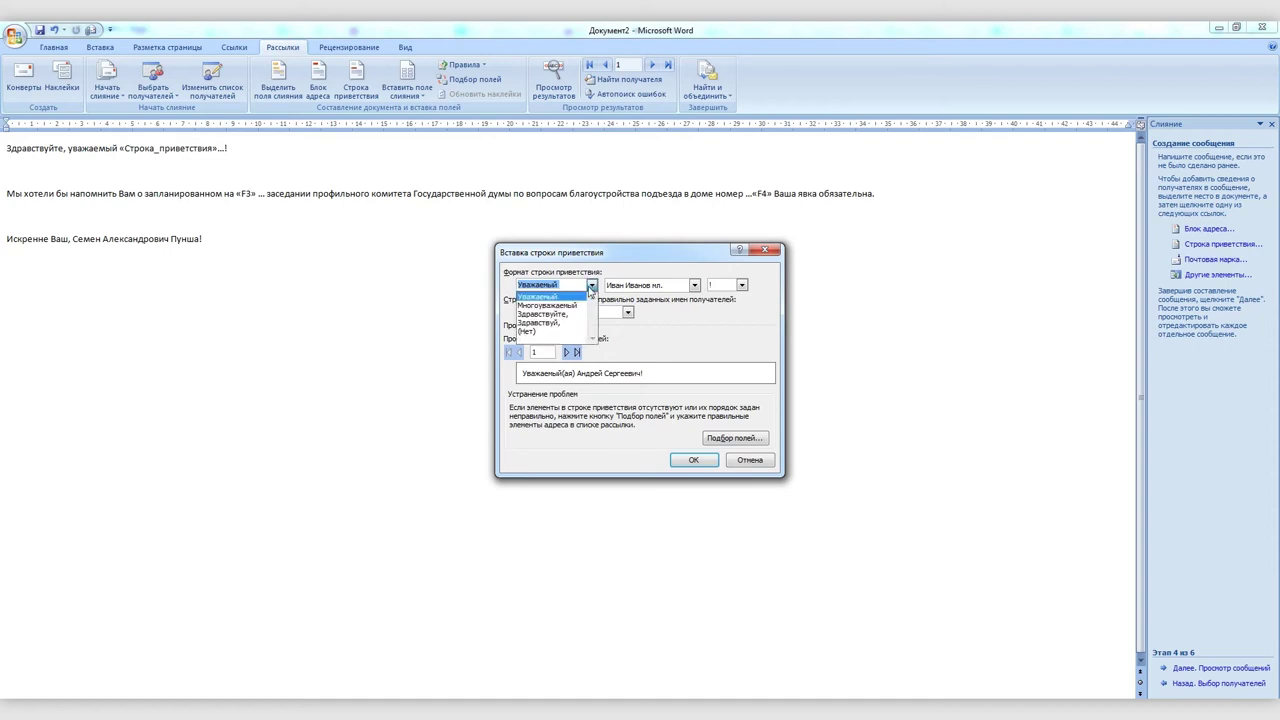
pyautogui.click(546, 331)
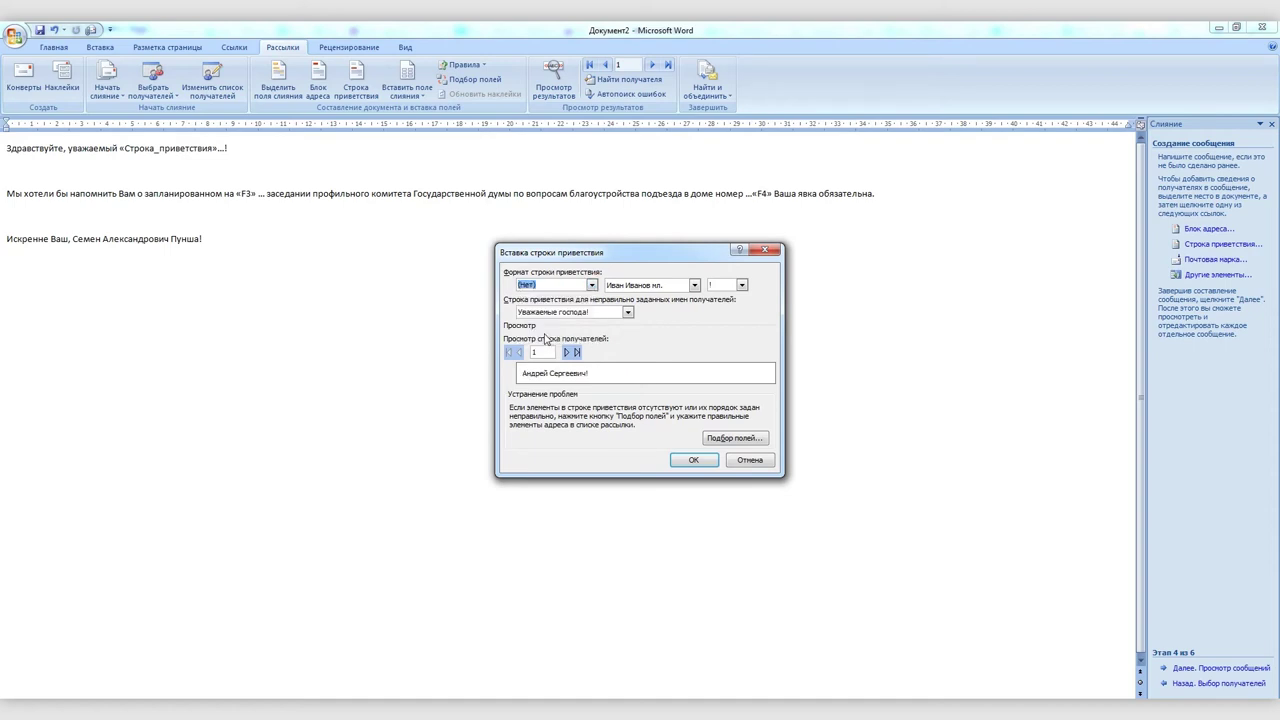
pyautogui.click(693, 460)
pyautogui.moveTo(128, 225)
pyautogui.mouseDown()
pyautogui.moveTo(2, 218)
pyautogui.moveTo(168, 150)
pyautogui.mouseUp()
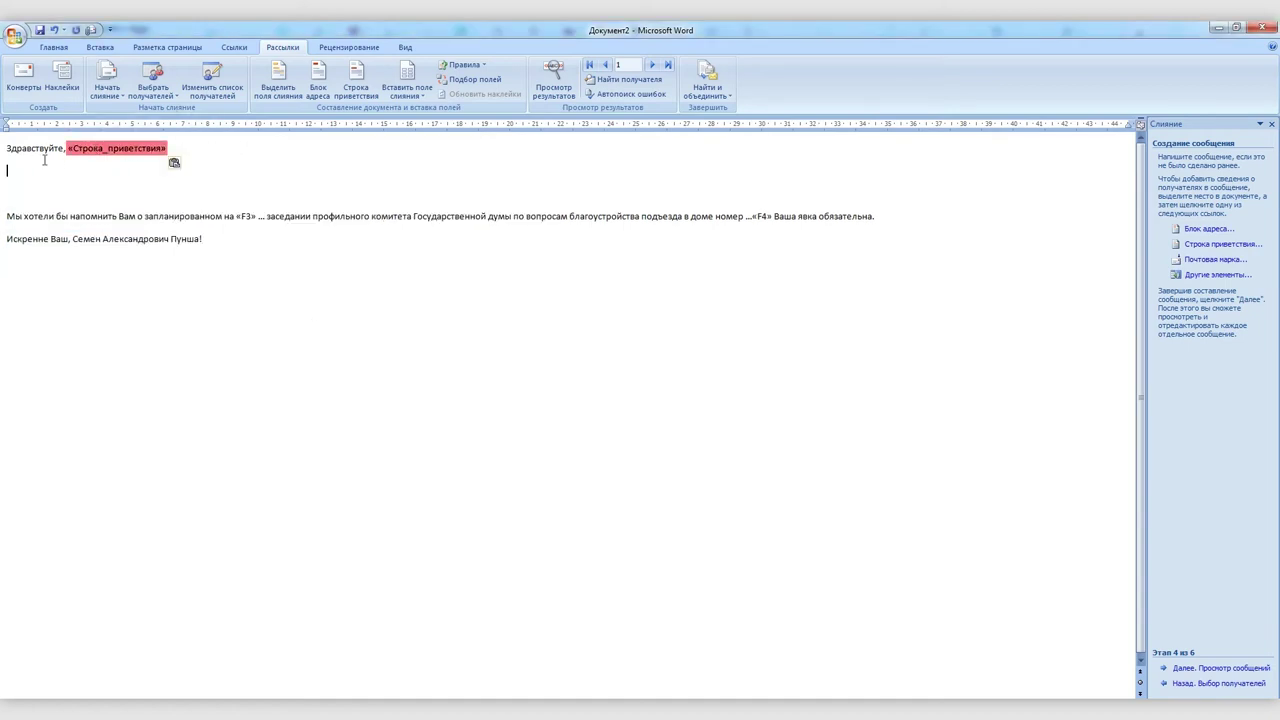
pyautogui.press('Delete')
pyautogui.press('Delete')
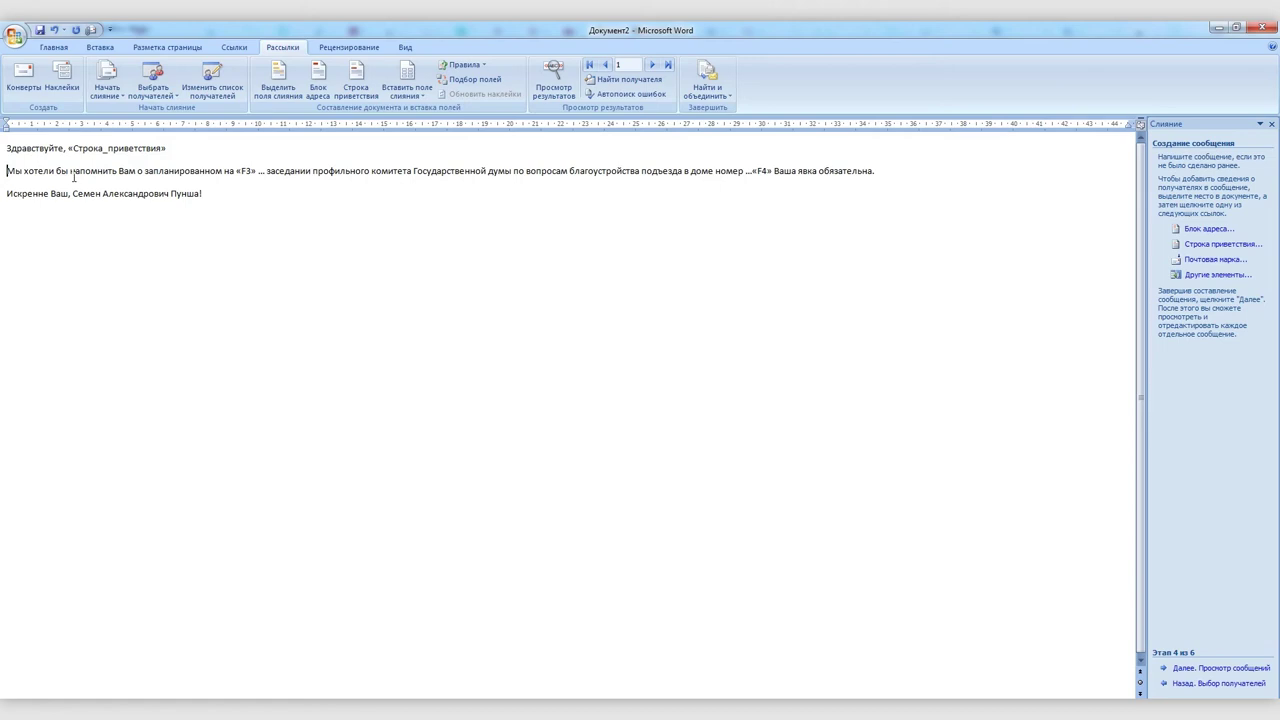
# - Replace the «F3» placeholder with the дата merge field
pyautogui.moveTo(233, 172); pyautogui.dragTo(265, 172)
pyautogui.press('Delete')
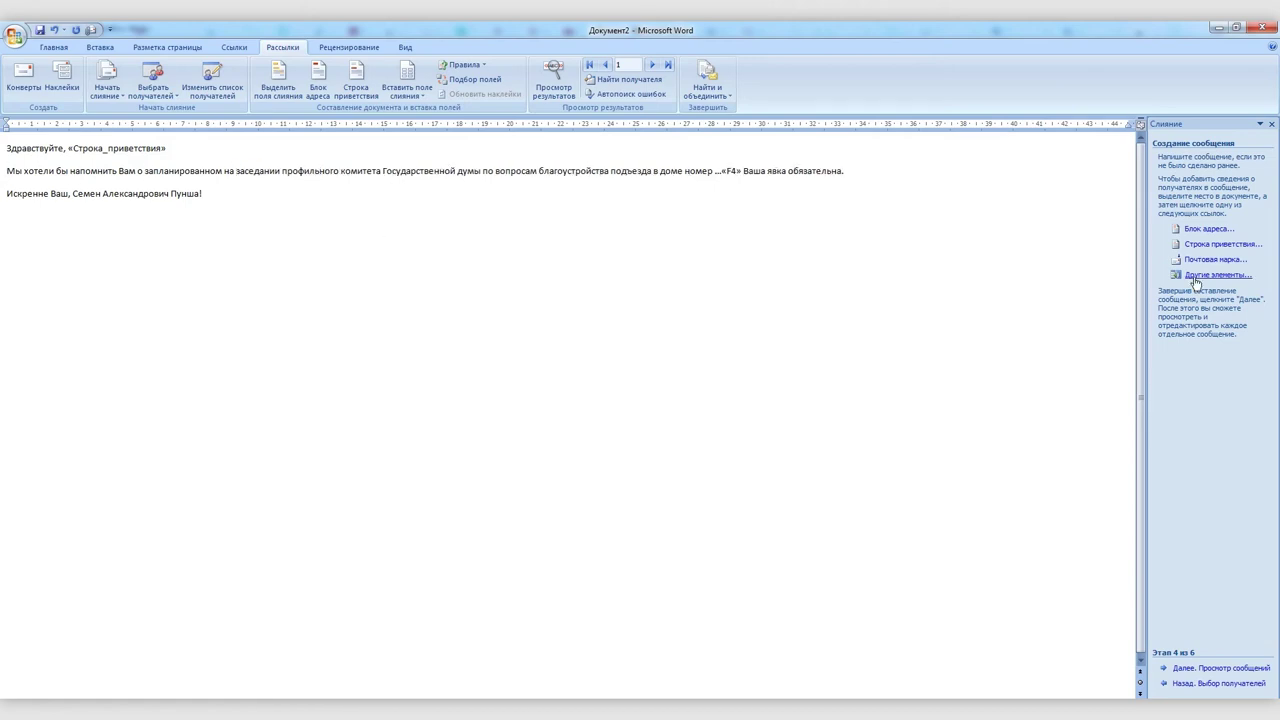
pyautogui.click(1217, 274)
pyautogui.click(905, 284)
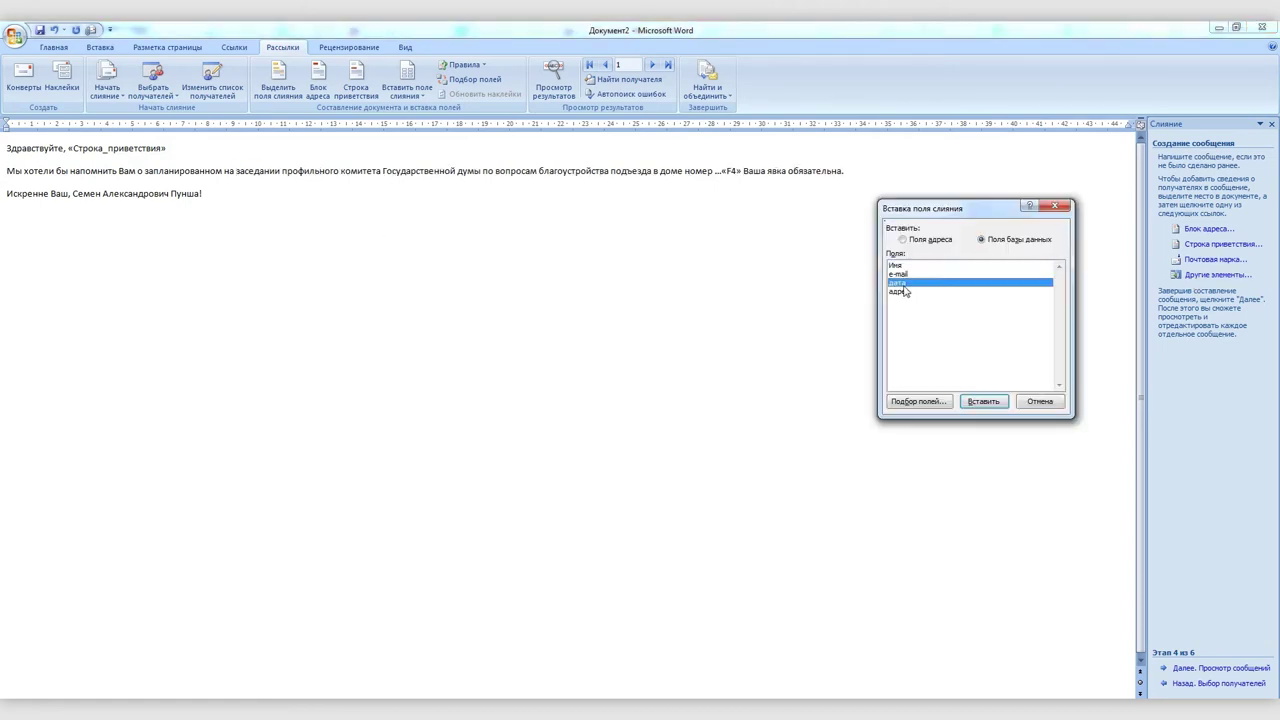
pyautogui.click(972, 404)
pyautogui.click(1040, 401)
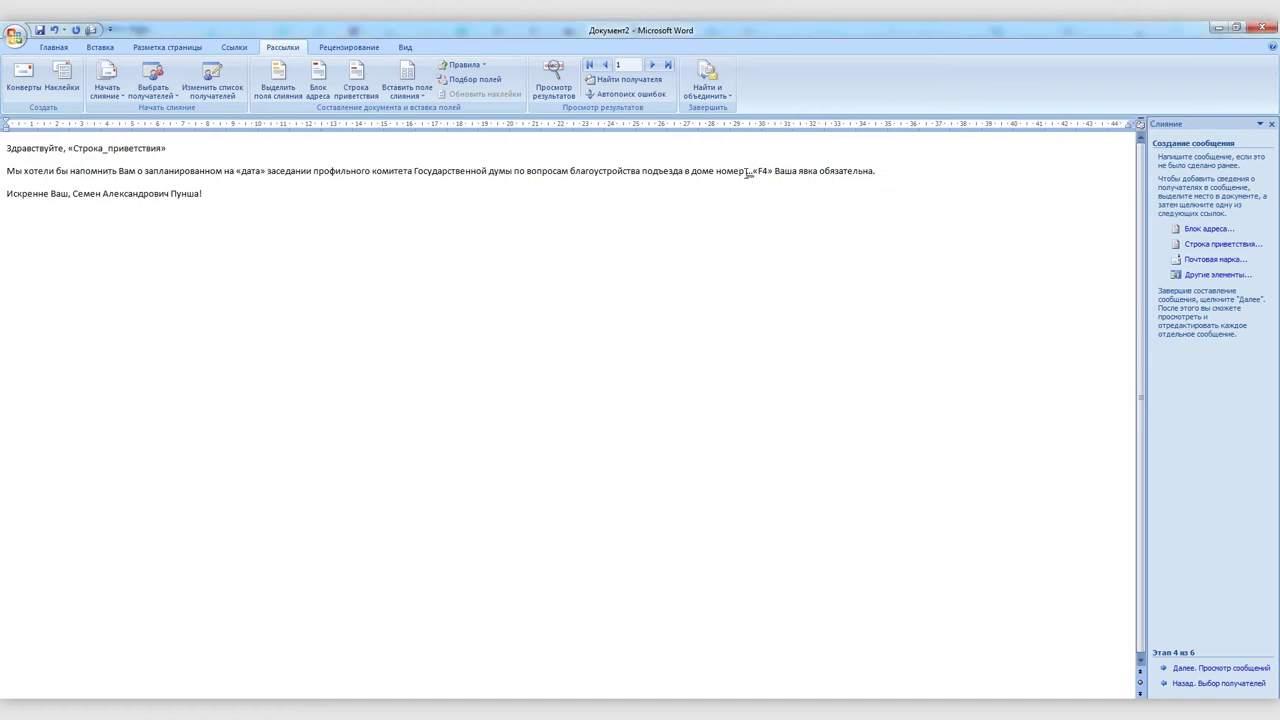
# - Replace the «F4» placeholder with the адрес merge field after номер
pyautogui.moveTo(746, 171); pyautogui.dragTo(773, 171)
pyautogui.press('Delete')
pyautogui.click(1217, 274)
pyautogui.click(897, 291)
pyautogui.click(983, 401)
pyautogui.click(1040, 401)
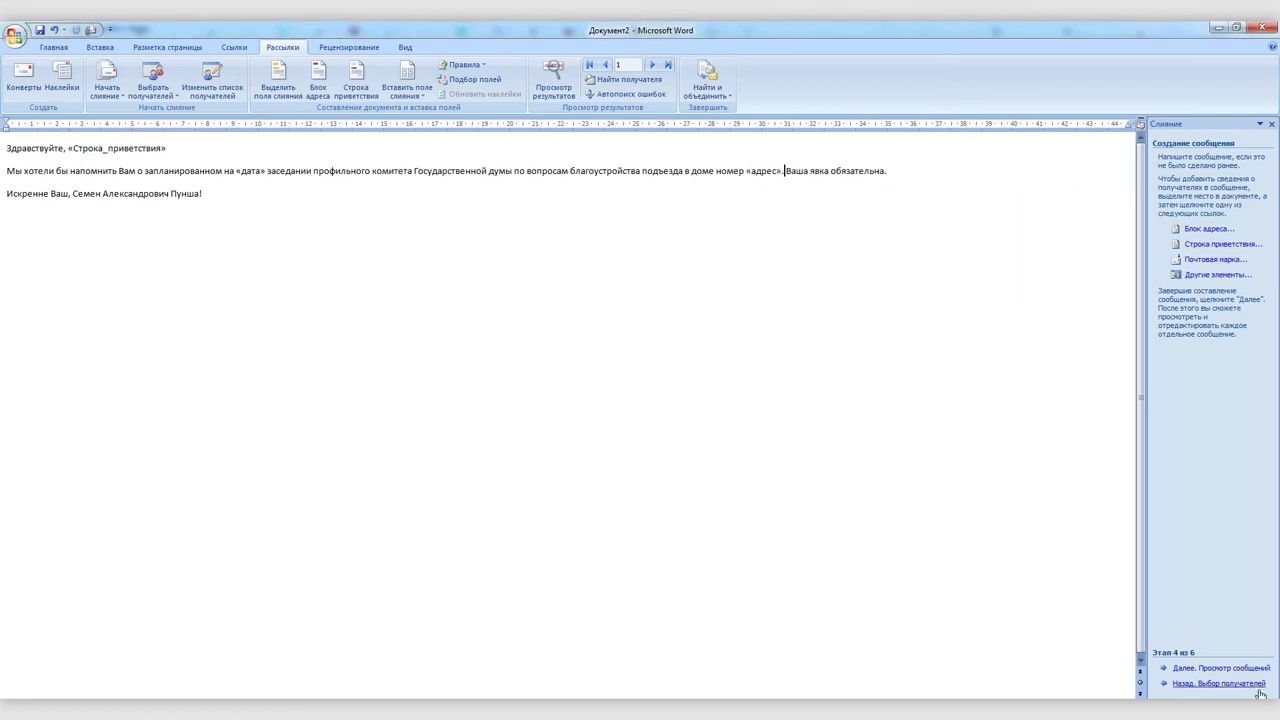
# - Preview the merged messages, stepping through four recipients
pyautogui.click(1226, 668)
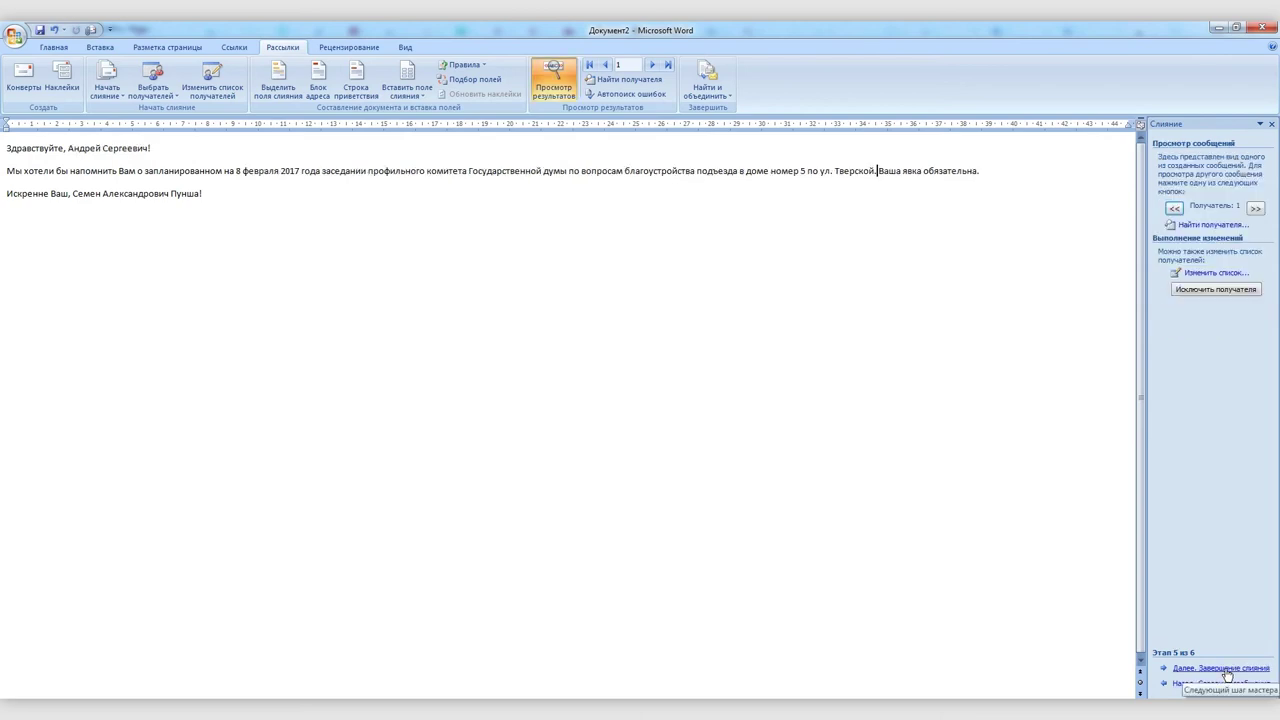
pyautogui.click(1255, 209)
pyautogui.click(1255, 209)
pyautogui.click(1255, 210)
pyautogui.click(1255, 210)
pyautogui.click(1255, 210)
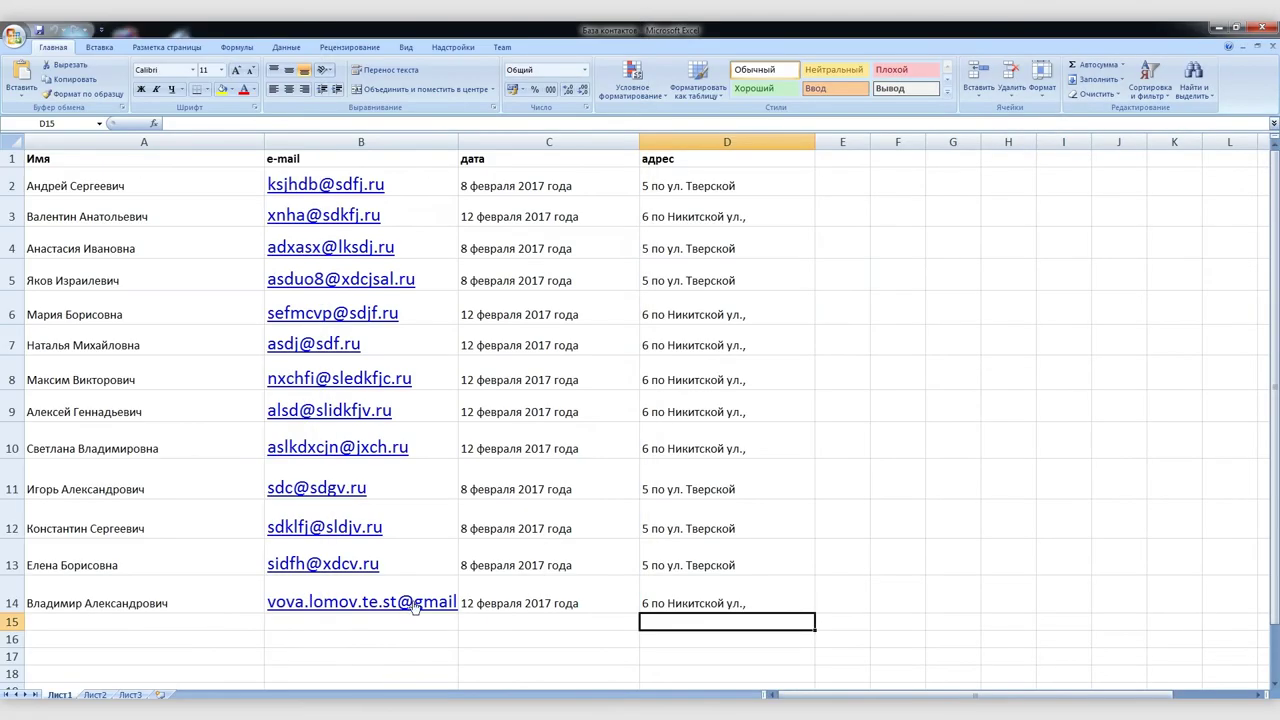
# - Trim D3 to '6 по Никитской ул' and copy it into D6:D10 and D14
pyautogui.click(705, 222)
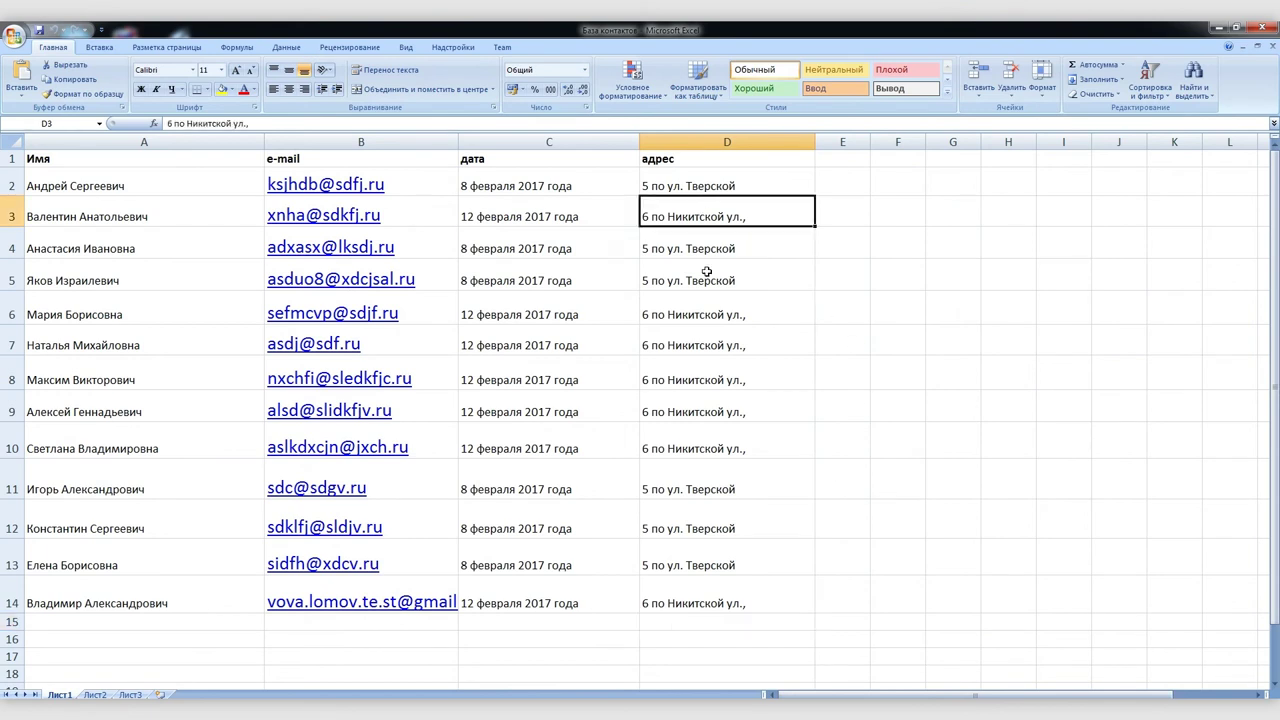
pyautogui.doubleClick(755, 220)
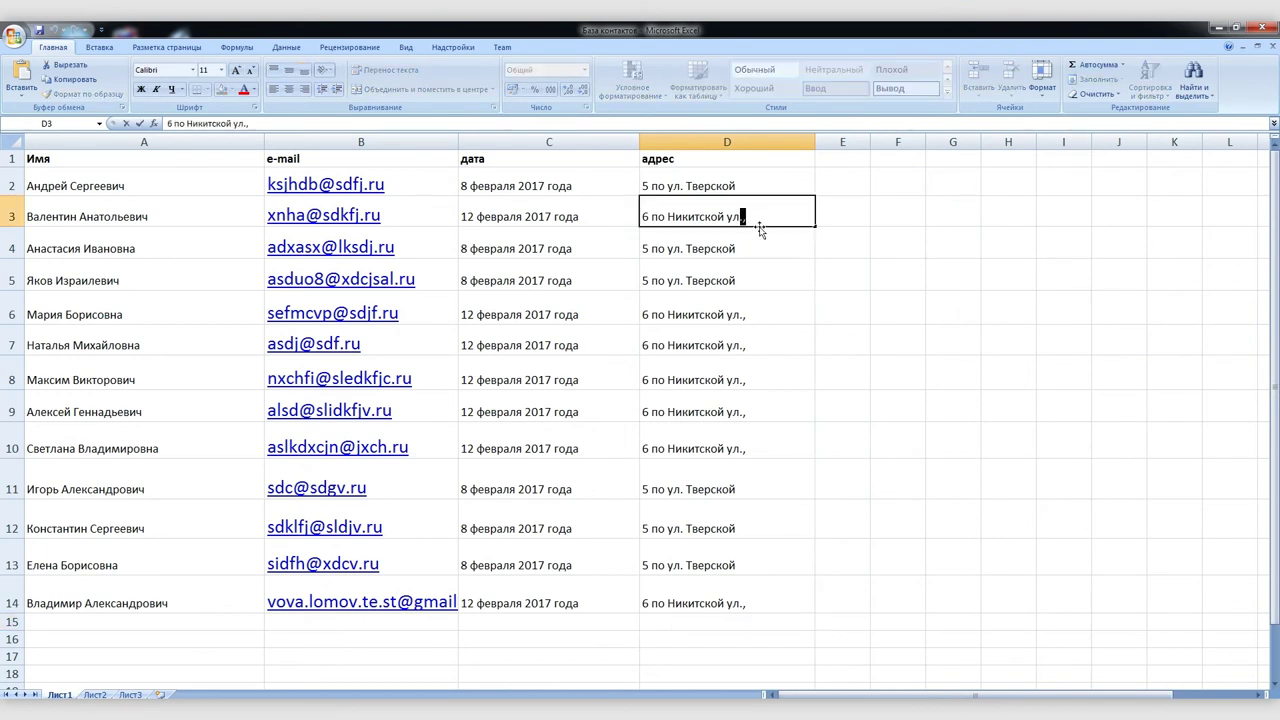
pyautogui.click(760, 237)
pyautogui.click(751, 205)
pyautogui.hotkey('ctrl', 'c')
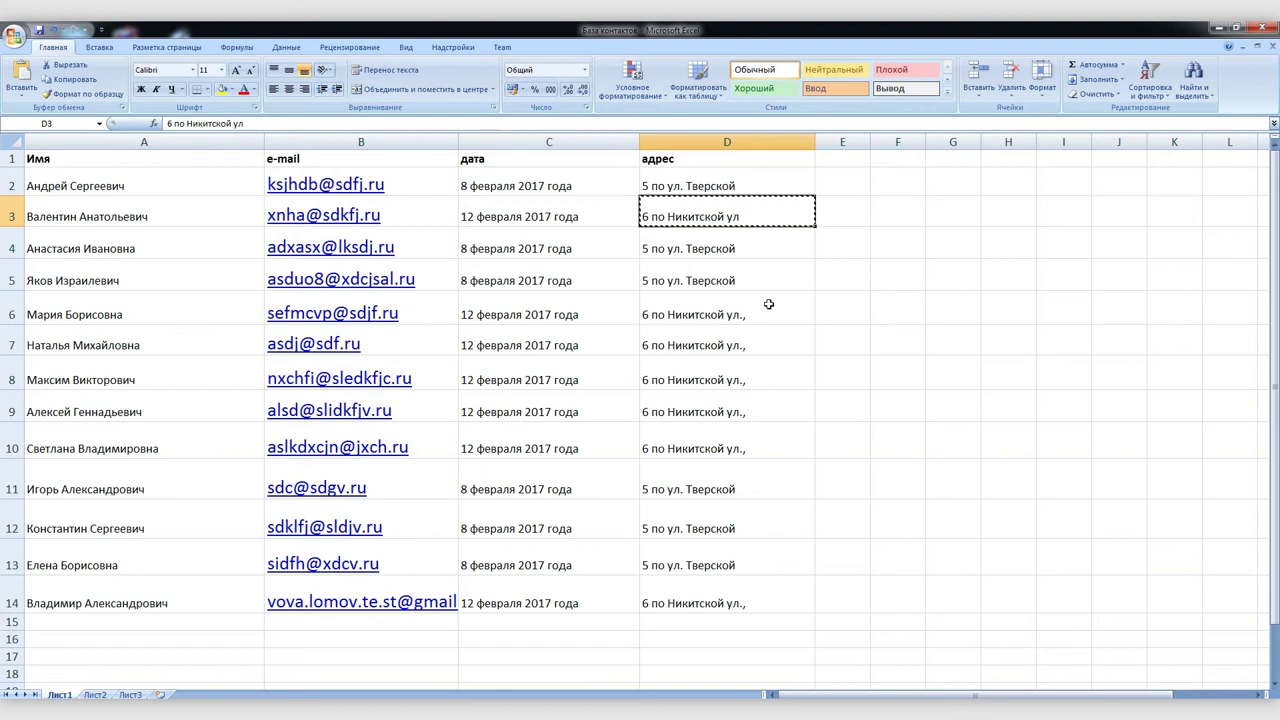
pyautogui.click(765, 311)
pyautogui.moveTo(765, 311); pyautogui.dragTo(771, 432)
pyautogui.hotkey('ctrl', 'v')
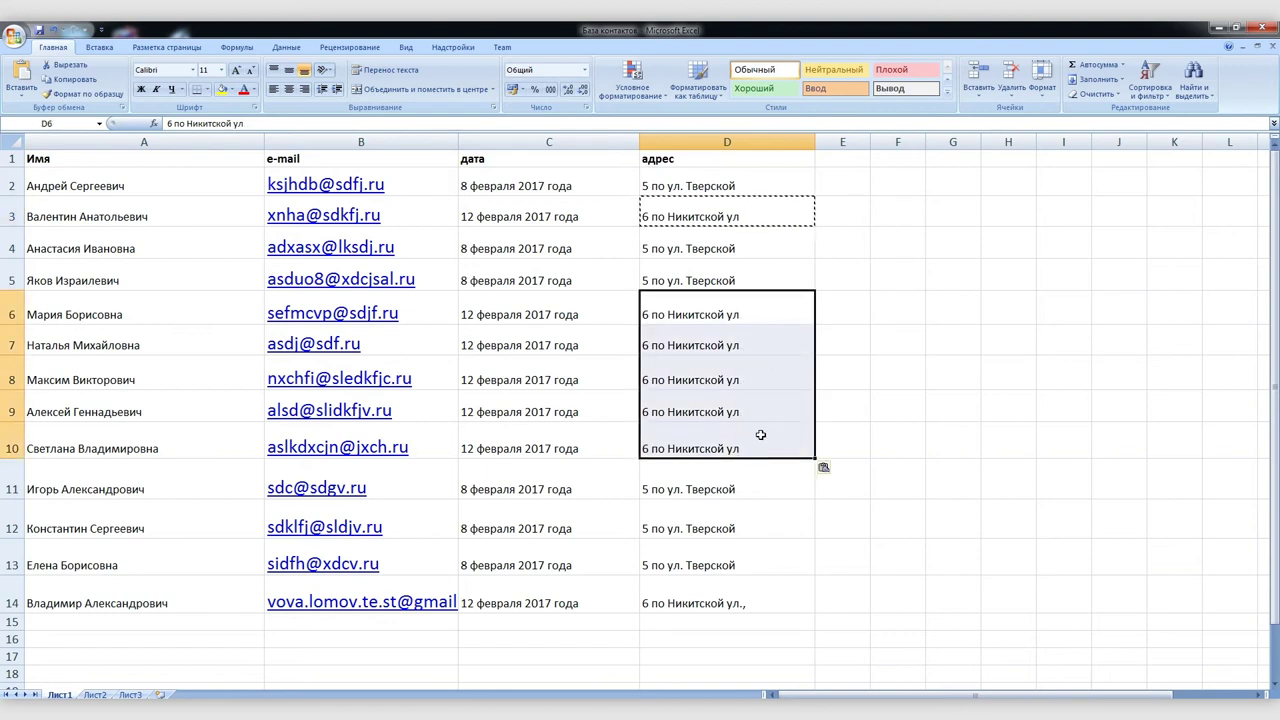
pyautogui.click(756, 600)
pyautogui.hotkey('ctrl', 'v')
pyautogui.click(858, 492)
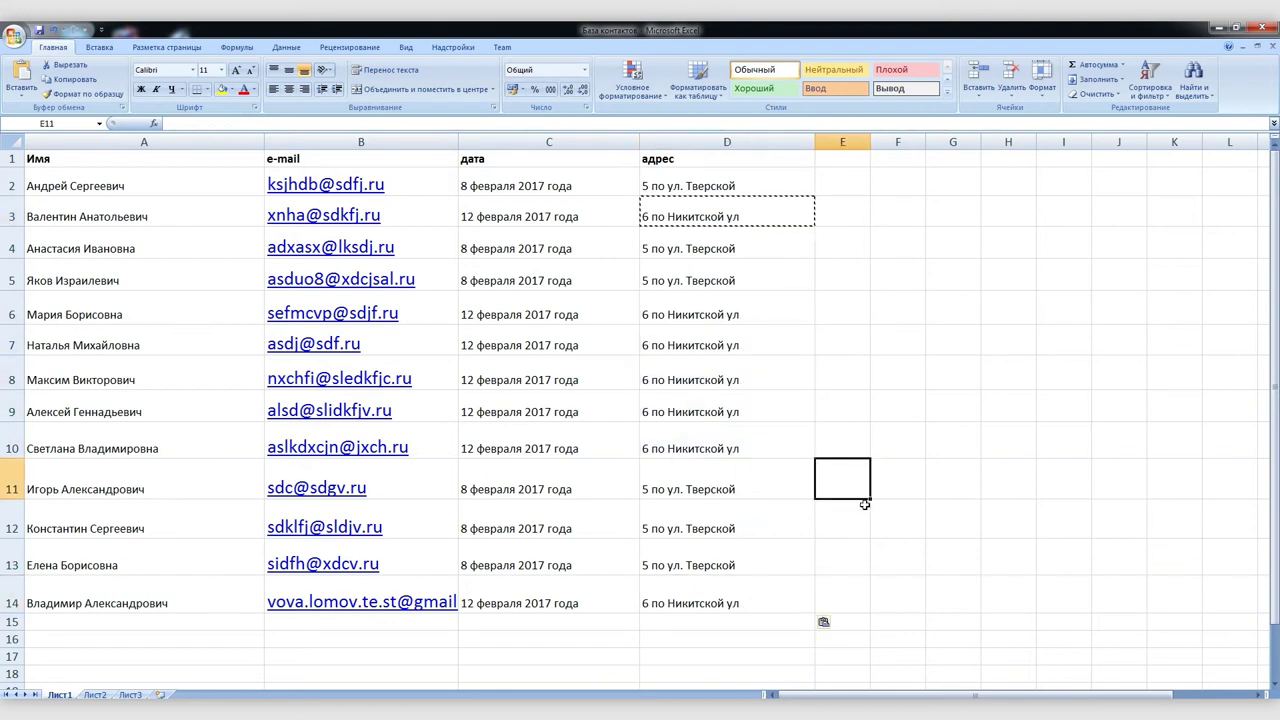
# - Add a пол header in E1 and mark the female contacts' rows with ж
pyautogui.click(828, 161)
pyautogui.write('пол')
pyautogui.press('Return')
pyautogui.click(823, 247)
pyautogui.write('ж')
pyautogui.click(780, 316)
pyautogui.click(849, 446)
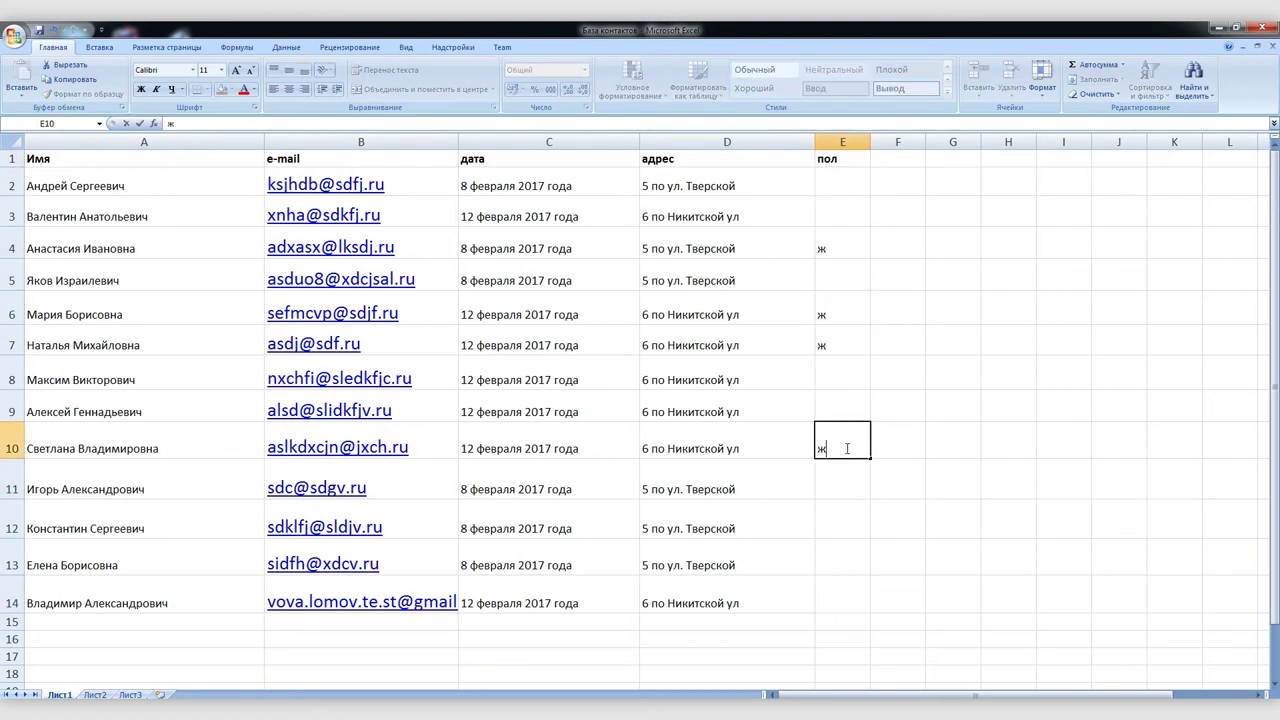
pyautogui.click(855, 568)
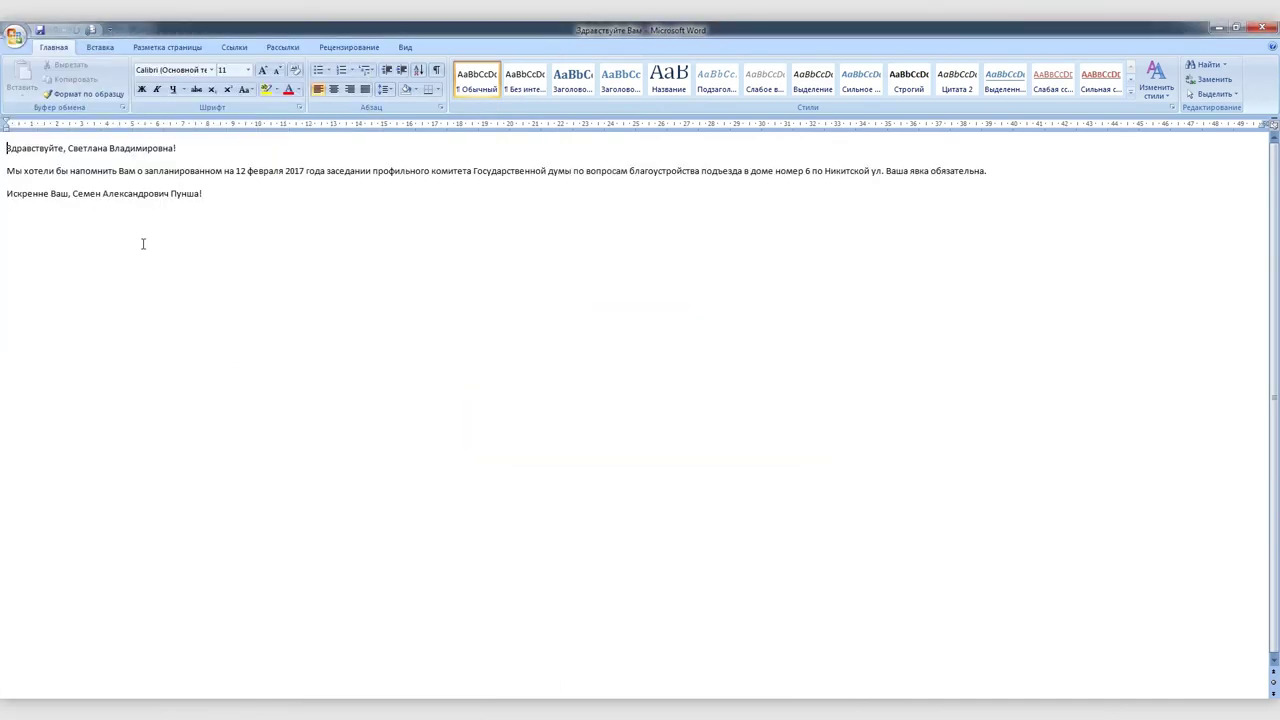
# - Type уважаем before the recipient's name and insert the пол merge field right after it
pyautogui.click(68, 148)
pyautogui.write('уважаем')
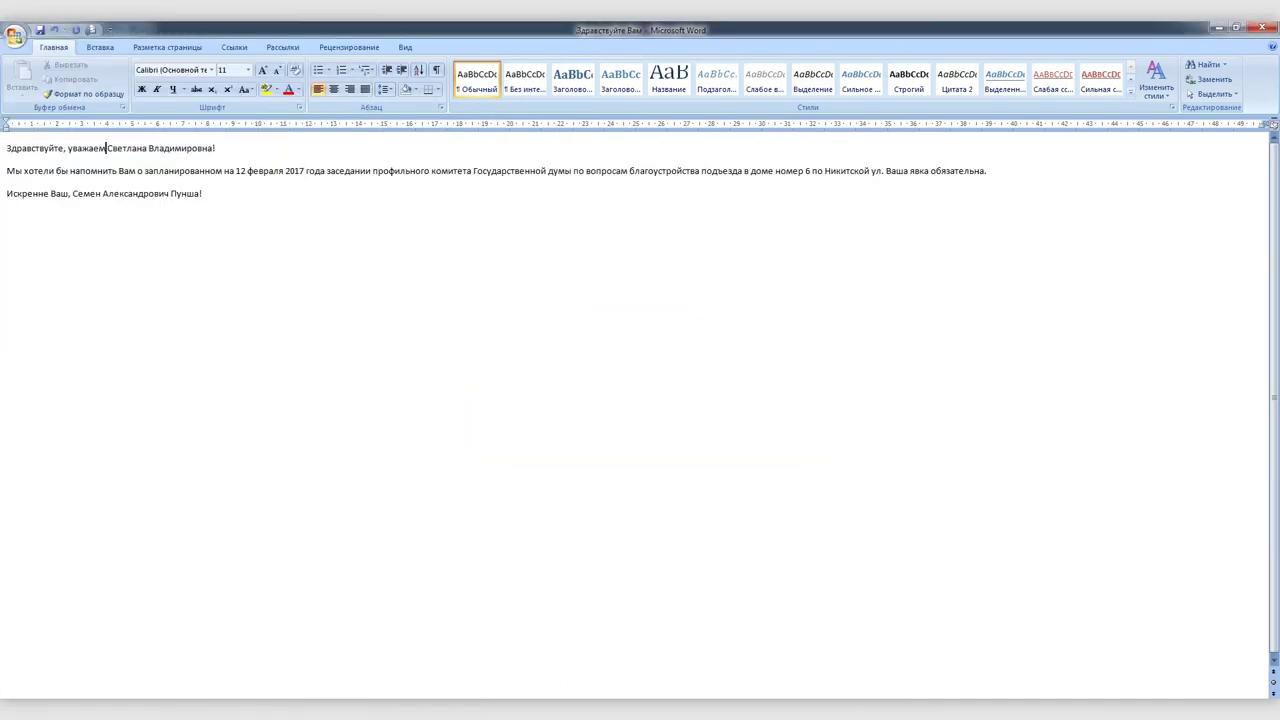
pyautogui.click(283, 48)
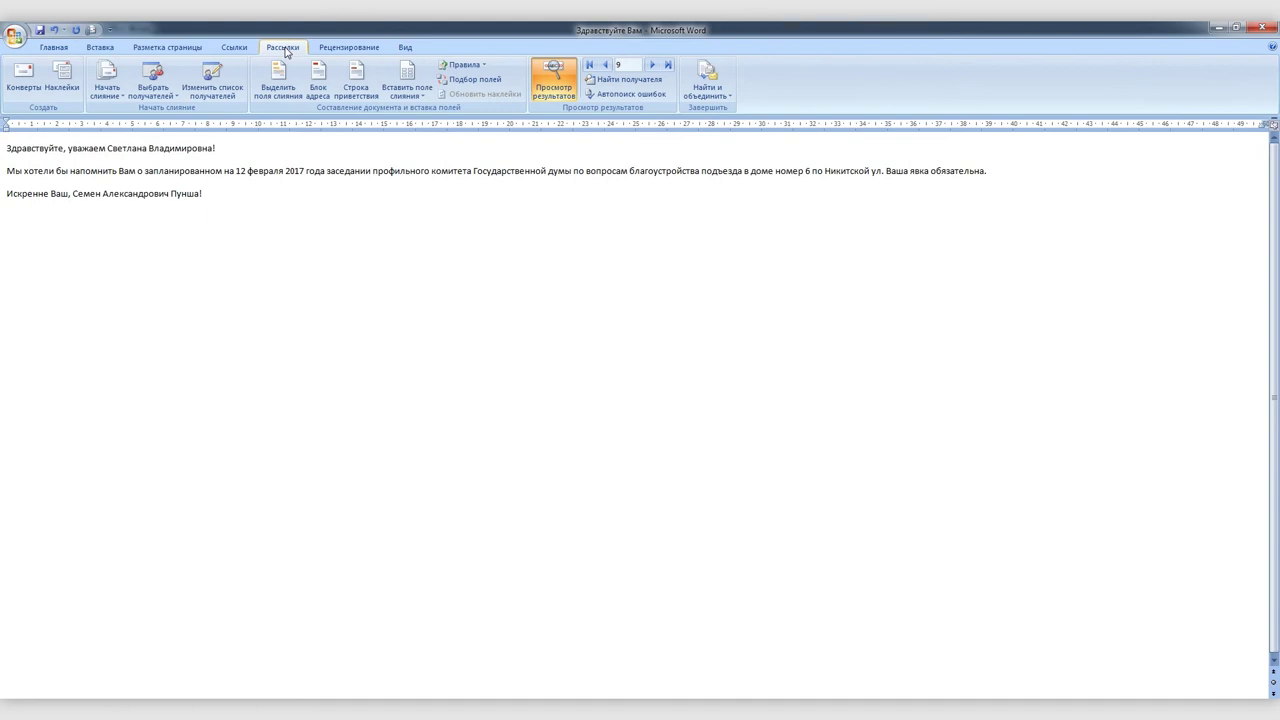
pyautogui.click(412, 74)
pyautogui.click(898, 301)
pyautogui.click(983, 402)
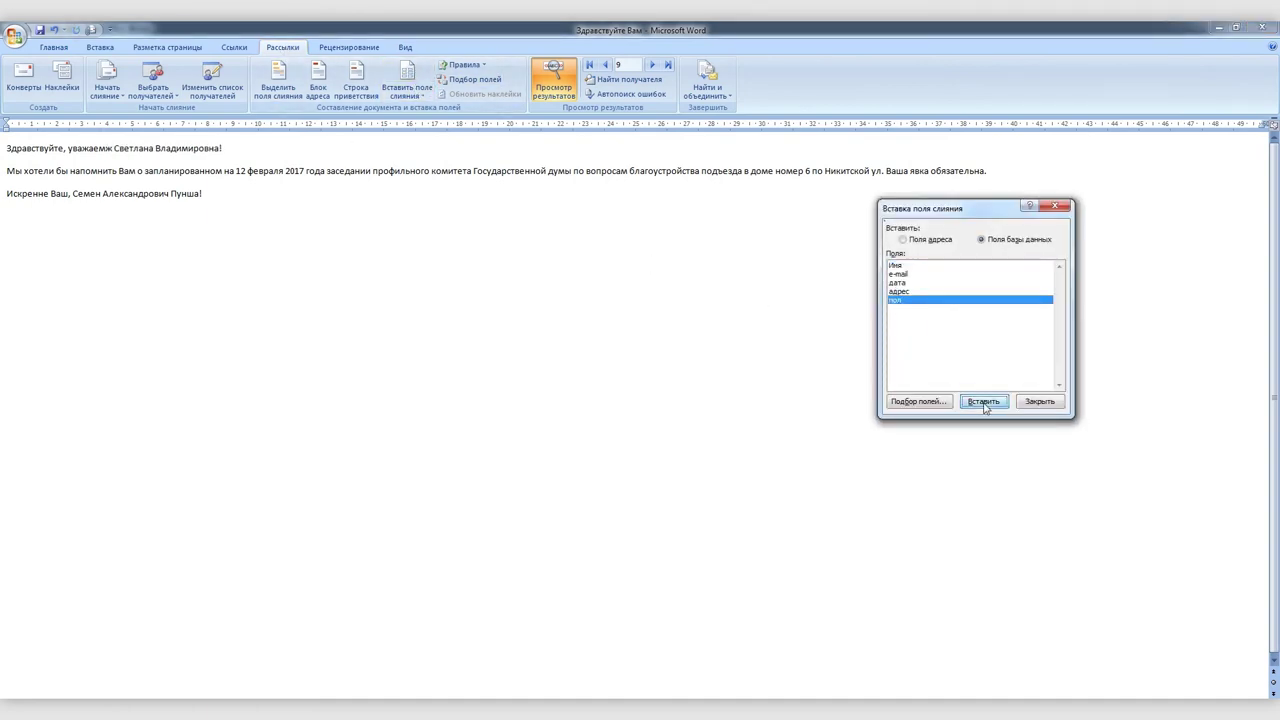
pyautogui.press('Escape')
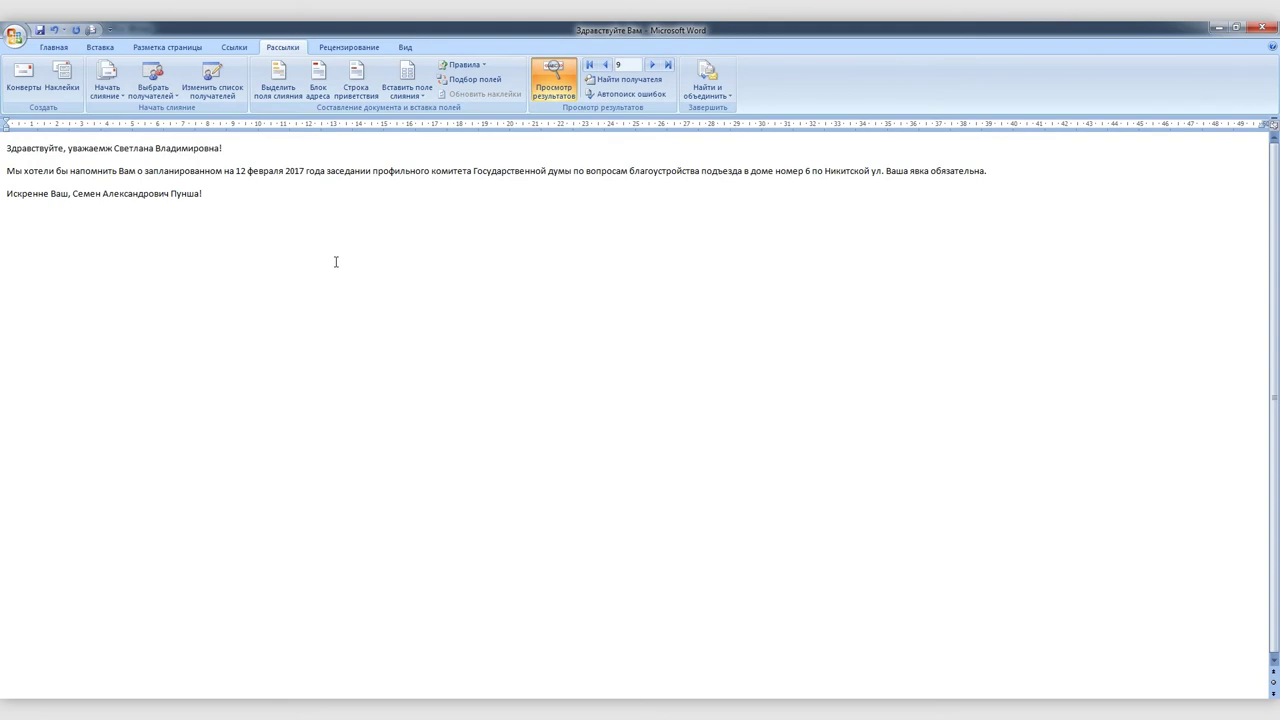
# - Insert an If…Then…Else rule: if пол equals ж, insert "ая", otherwise "ый"
pyautogui.click(463, 64)
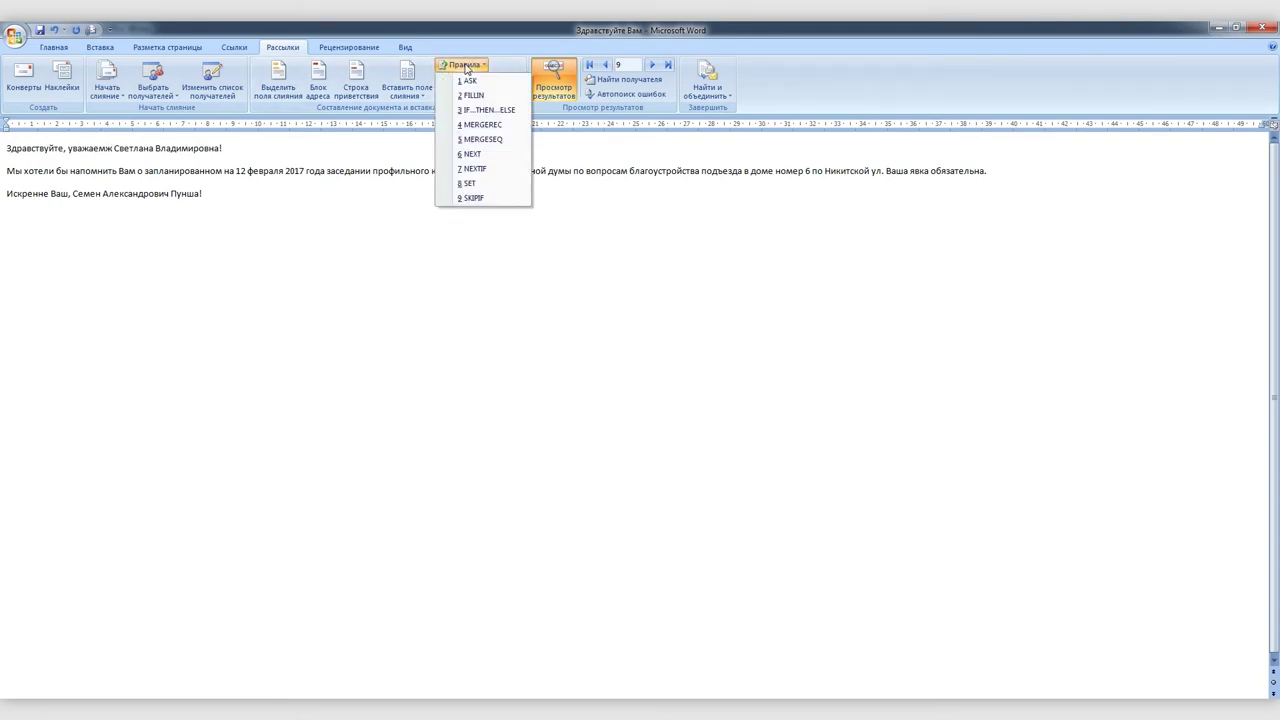
pyautogui.click(470, 110)
pyautogui.click(521, 320)
pyautogui.click(500, 368)
pyautogui.click(721, 318)
pyautogui.click(581, 366)
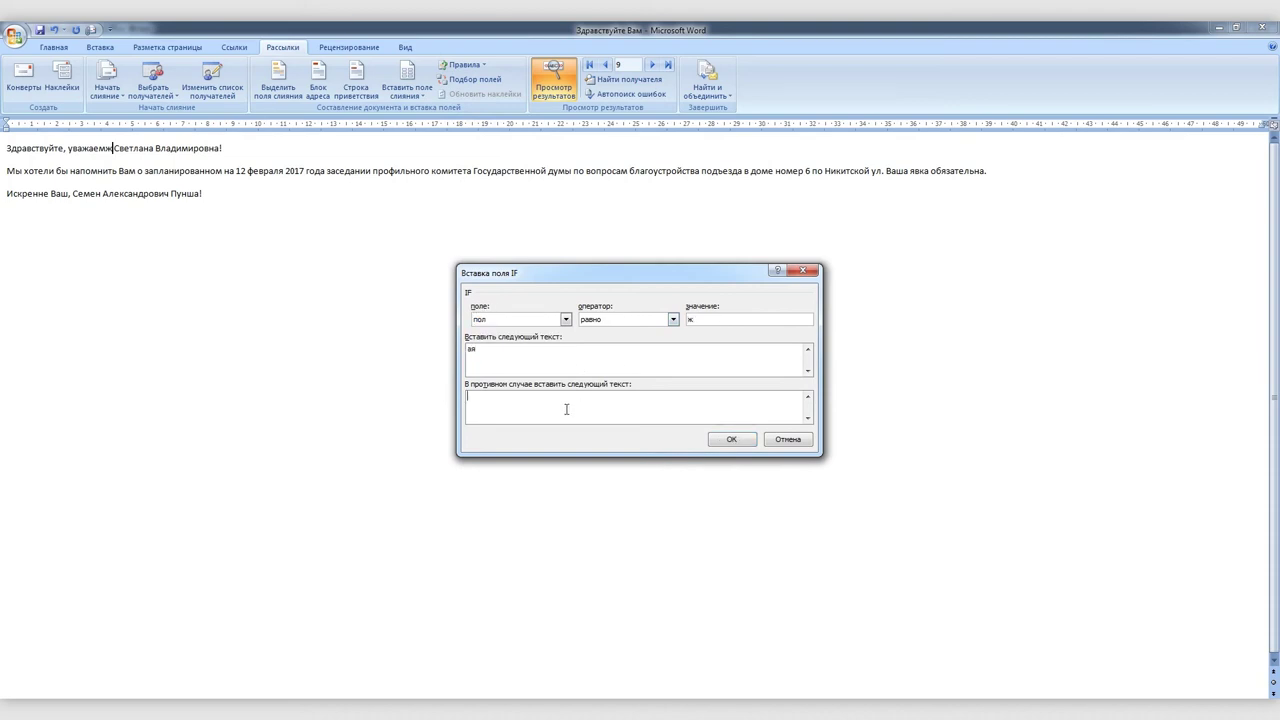
pyautogui.write('ый')
pyautogui.click(731, 439)
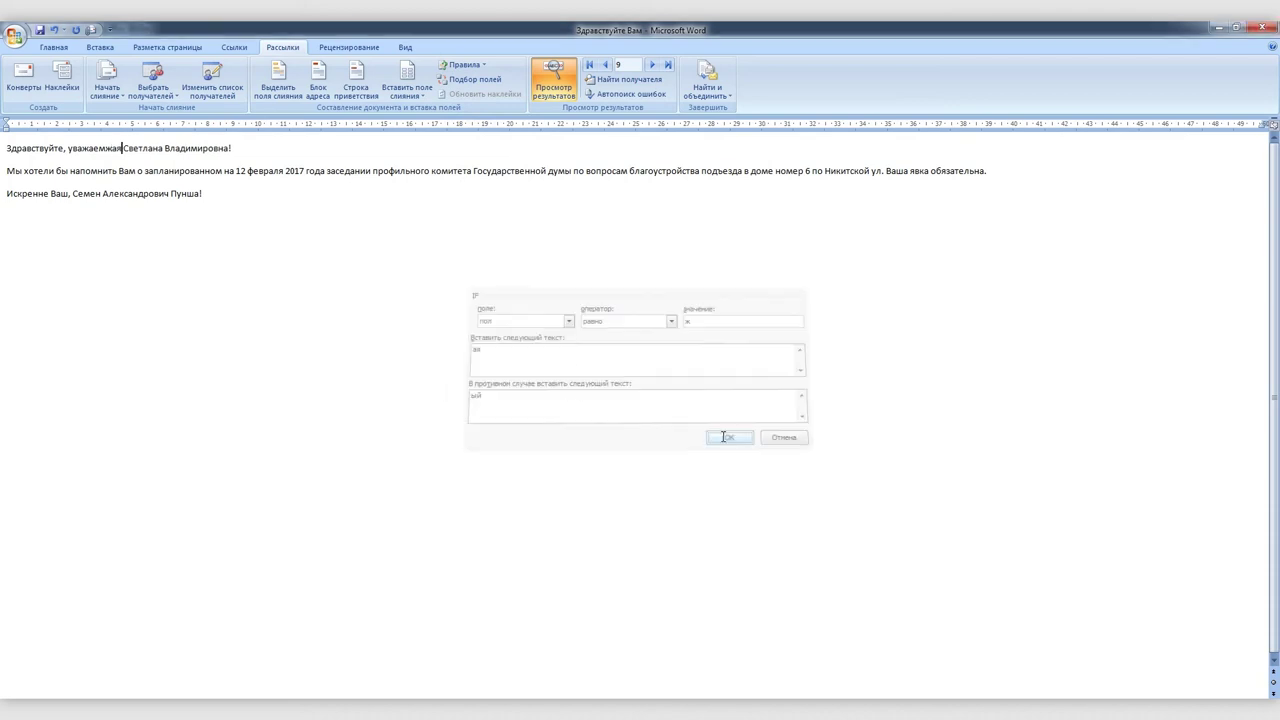
# - Preview the following recipients' letters to check the greeting ending, then return to recipient 2
pyautogui.click(652, 65)
pyautogui.click(652, 65)
pyautogui.click(652, 65)
pyautogui.click(652, 65)
pyautogui.click(590, 64)
# - Send all merged letters as e-mails with subject "Заседание профильного комитета"
pyautogui.click(652, 65)
pyautogui.click(708, 92)
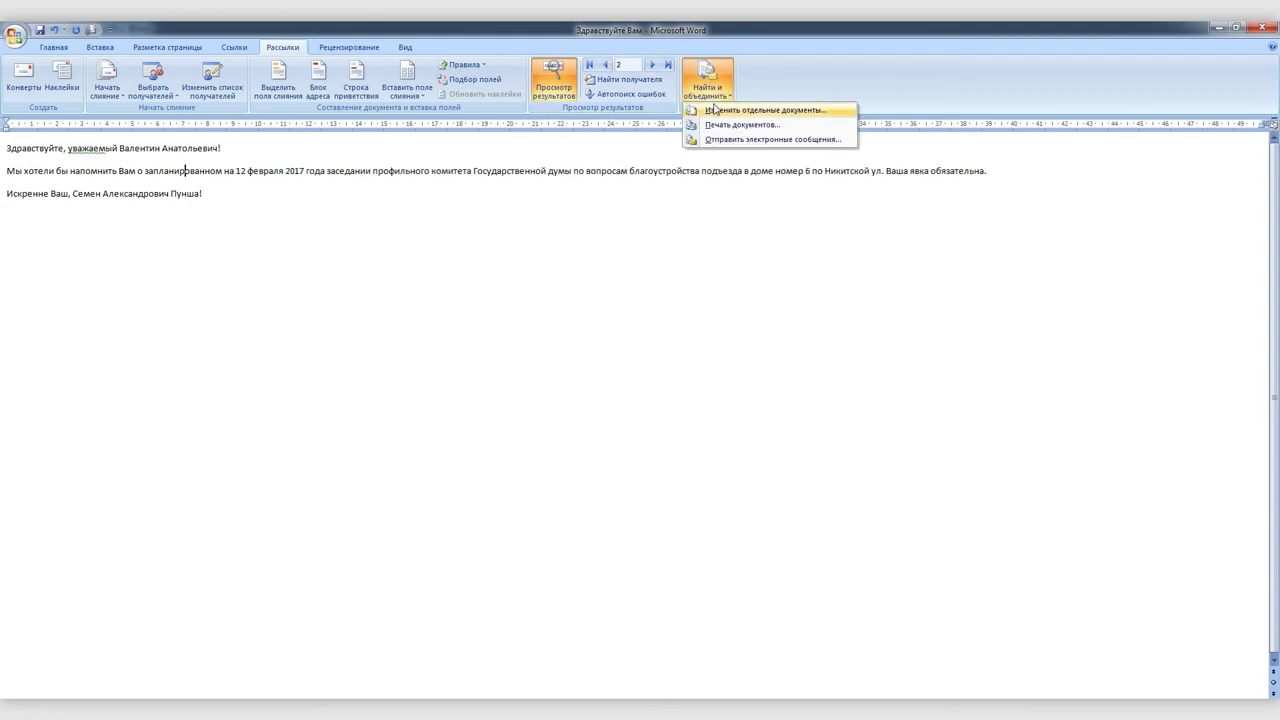
pyautogui.click(735, 139)
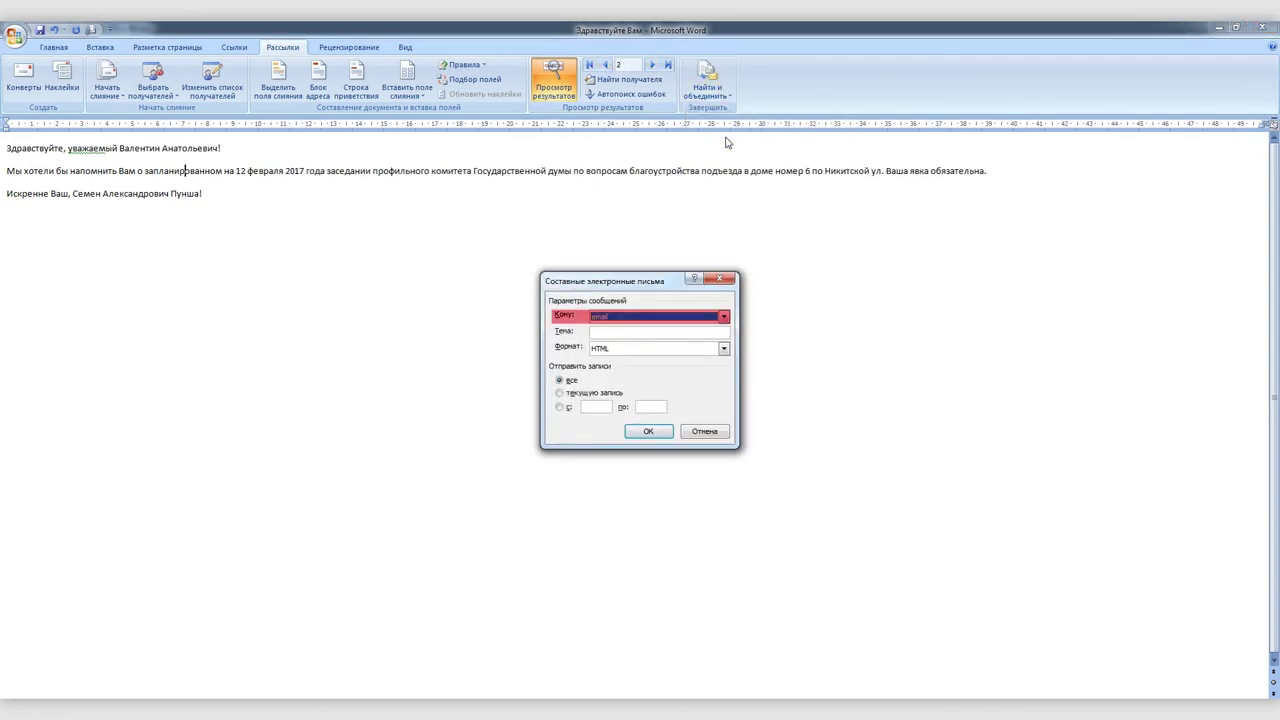
pyautogui.click(600, 332)
pyautogui.write('Заседание профильного комитета')
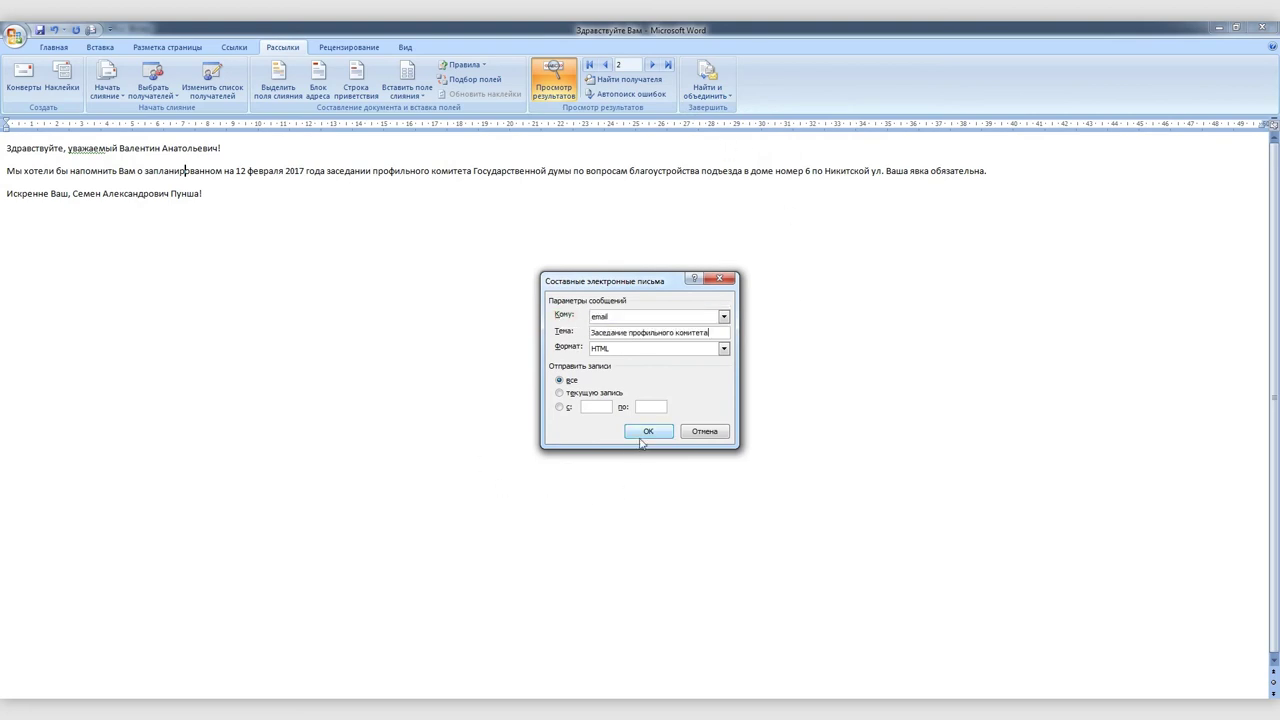
pyautogui.click(645, 432)
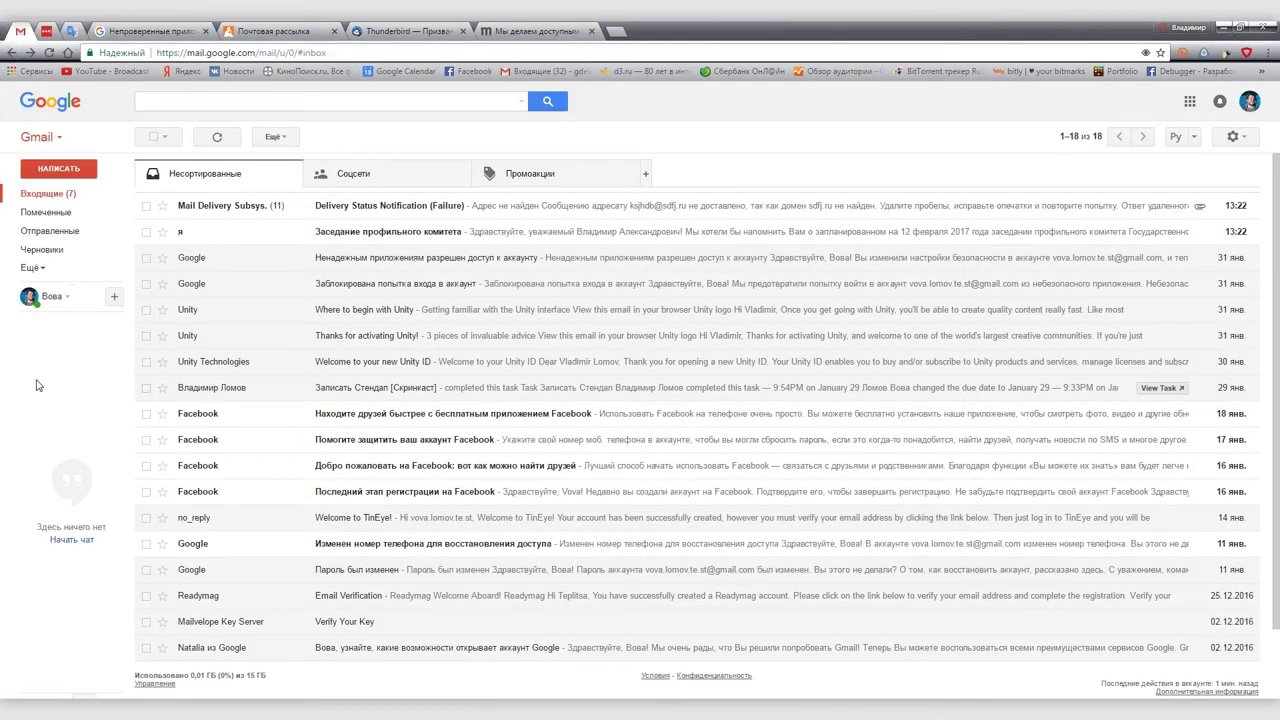
# - Open the "Заседание профильного комитета" message in the Gmail inbox
pyautogui.click(380, 231)
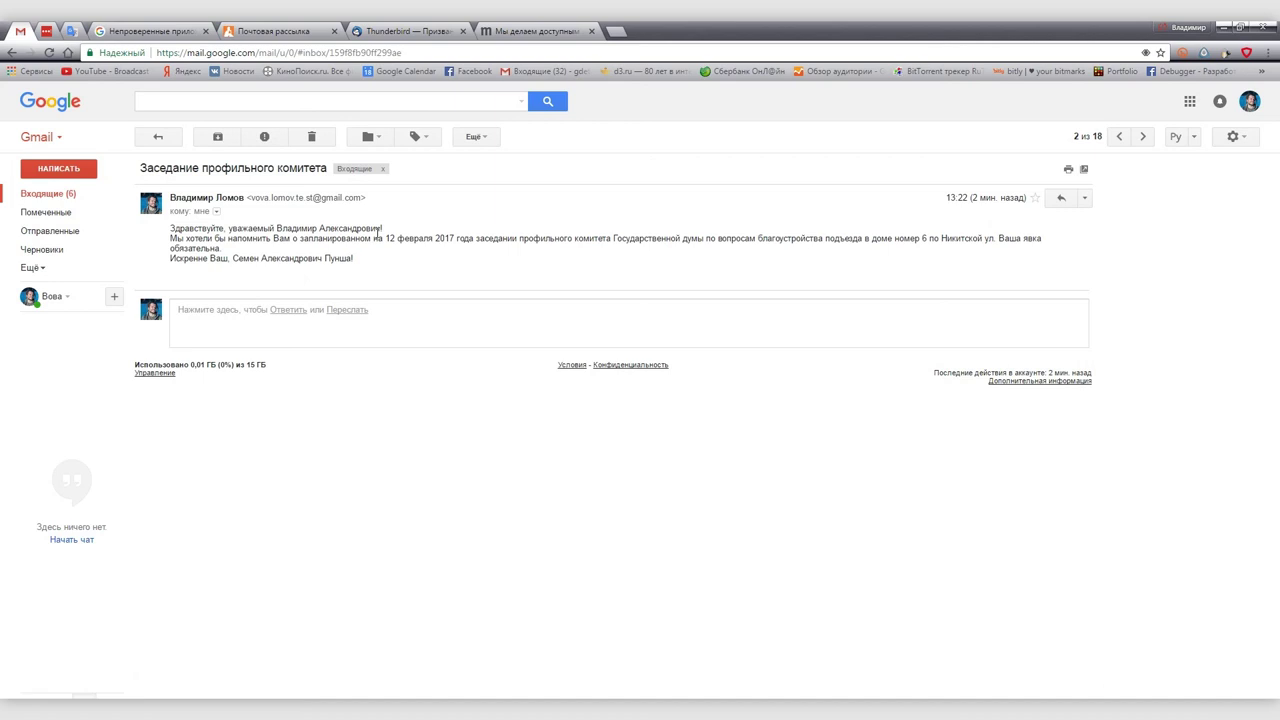